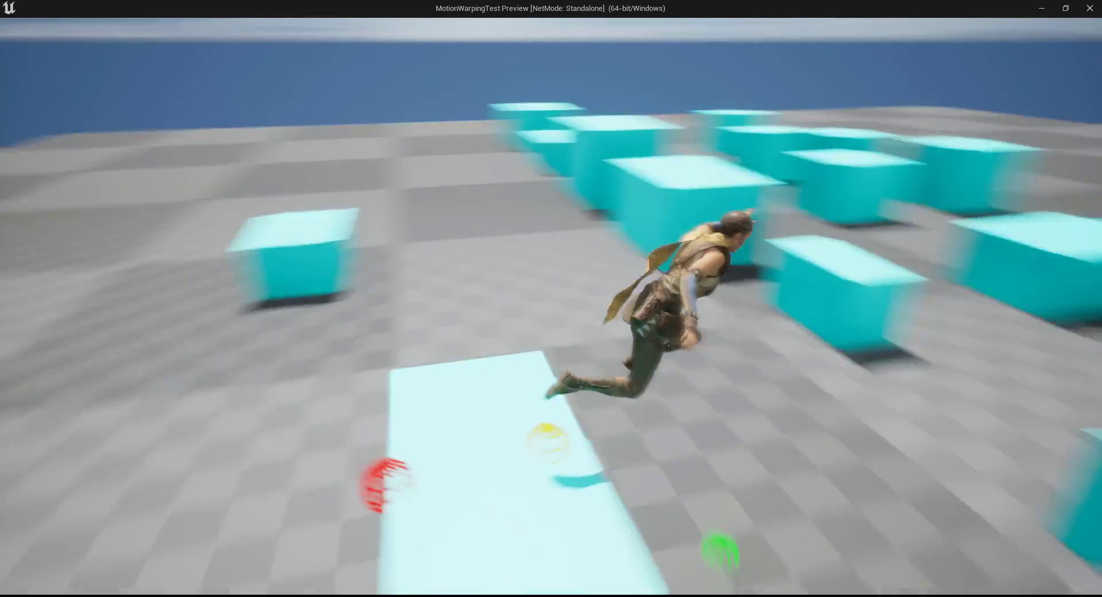
Step: Play-test the vault in the preview by running and jumping the character over several cubes, and end the preview
key(w)
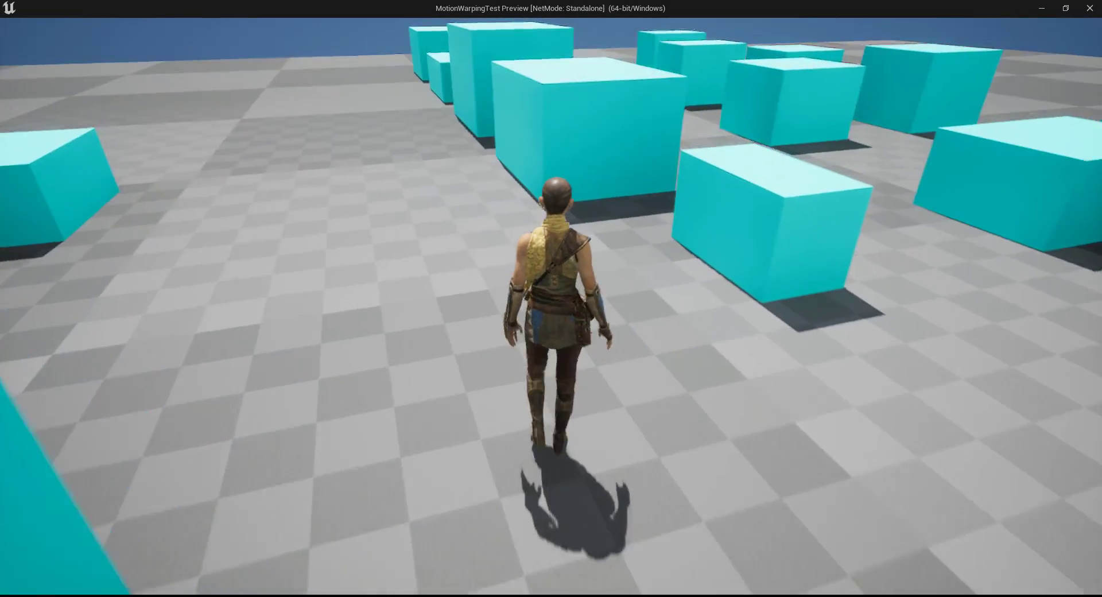
key(space)
key(space)
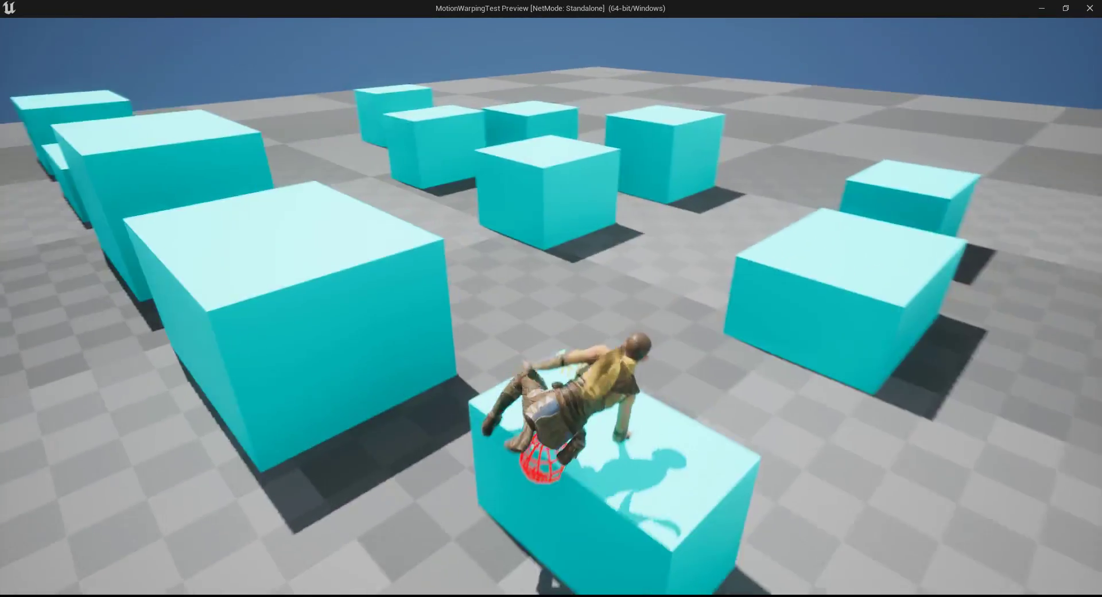
key(w)
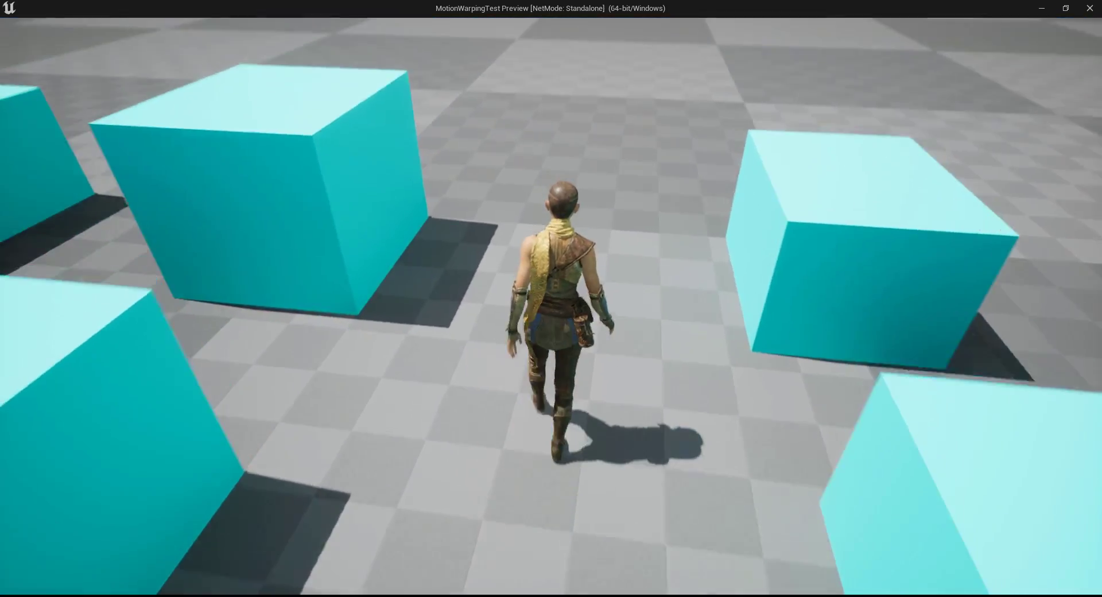
key(space)
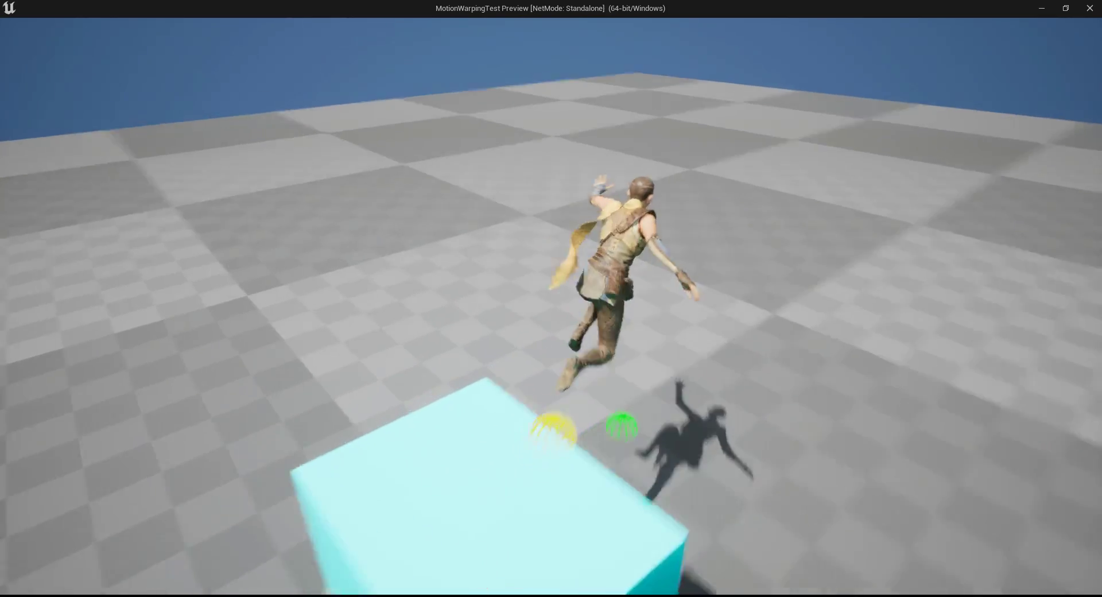
key(w)
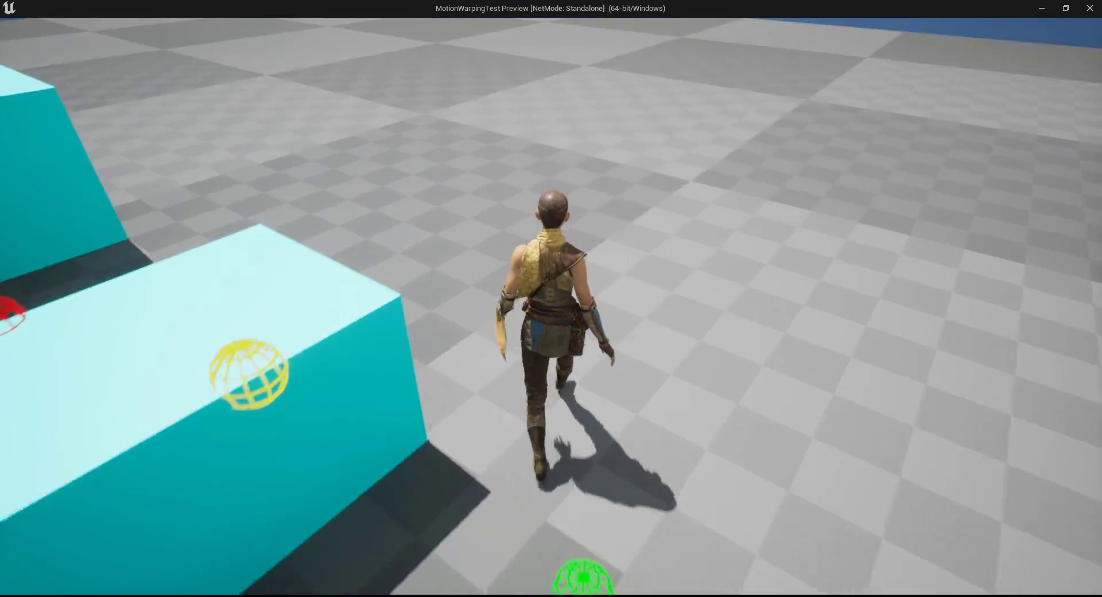
key(space)
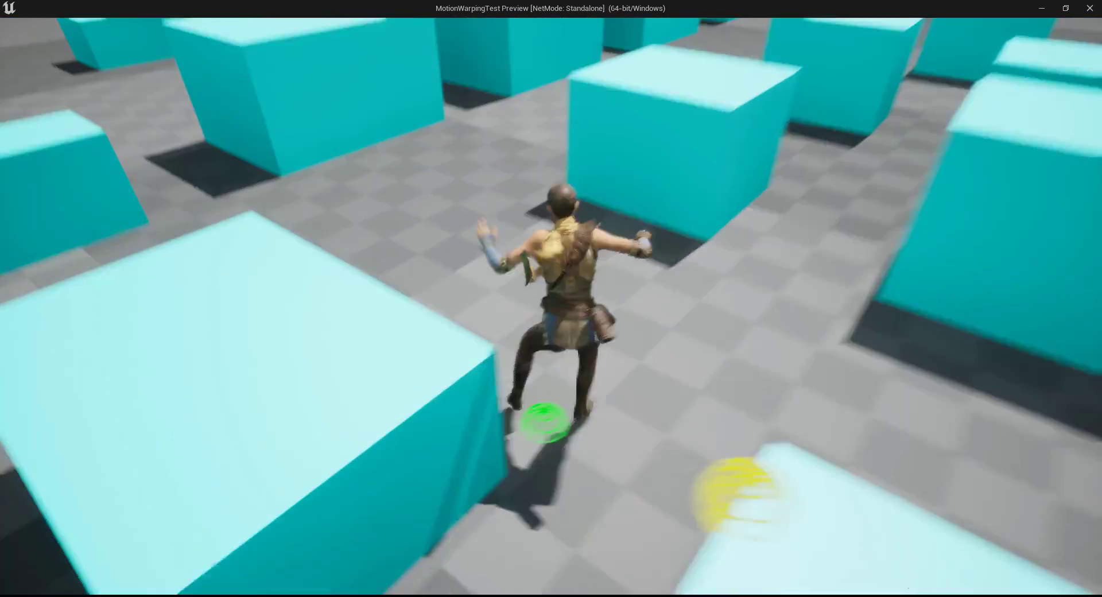
key(w)
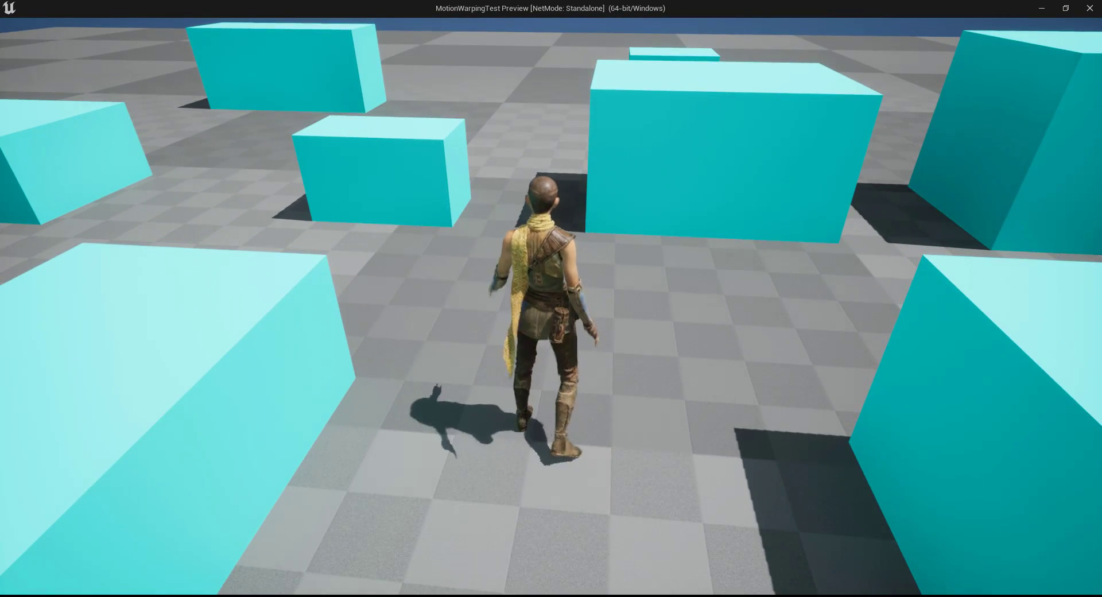
key(Escape)
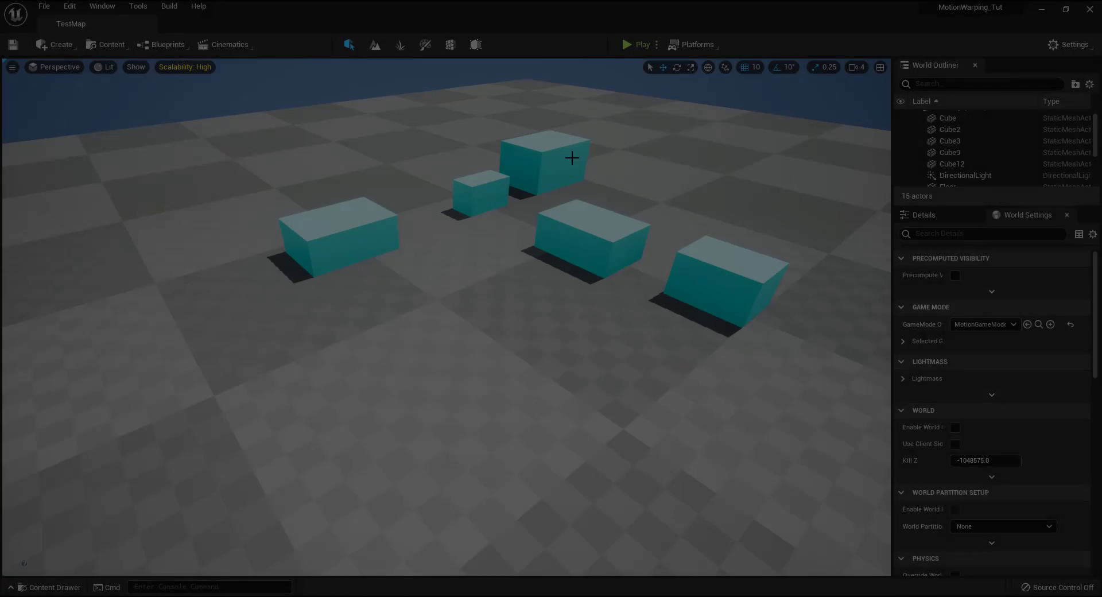
Step: Play TestMap in the editor viewport, walk the character around the cubes, and stop the play session
right_drag(609, 154, 551, 145)
key(d)
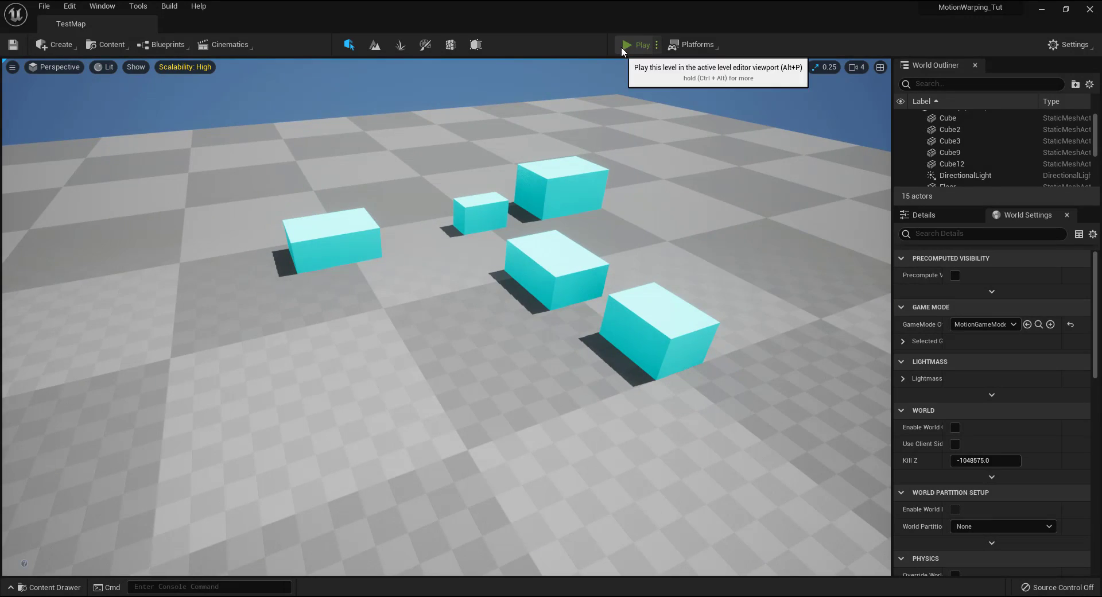
click(621, 46)
key(w)
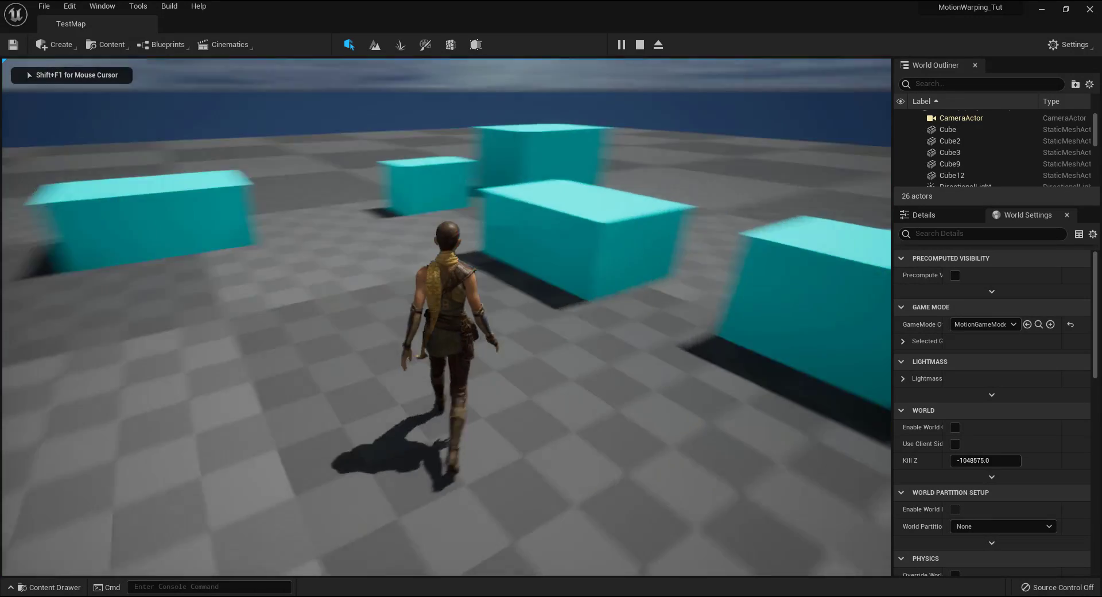
key(s)
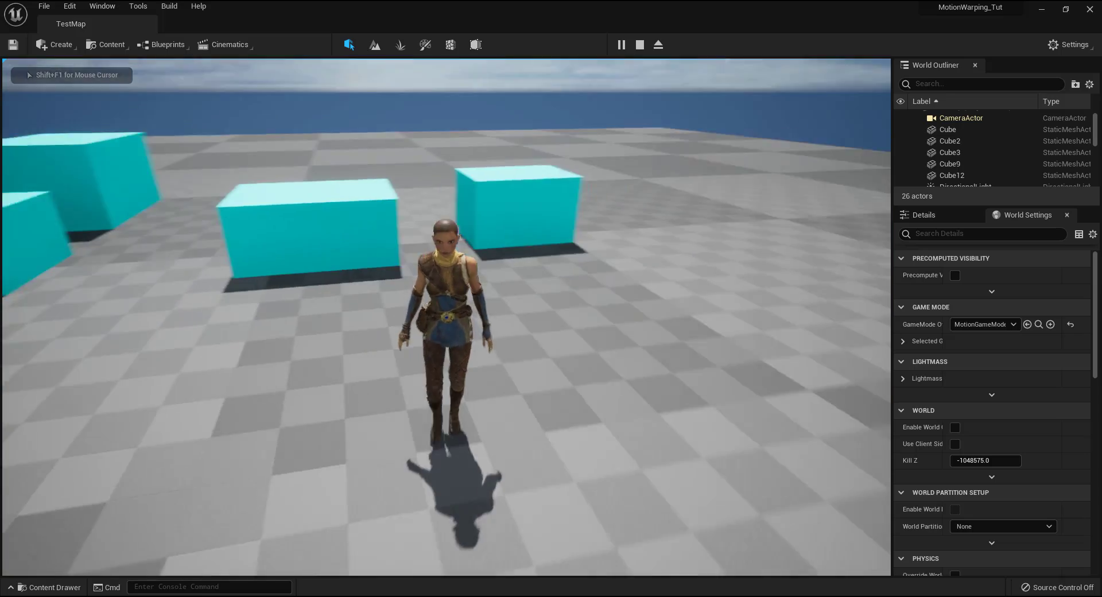
key(a)
key(w)
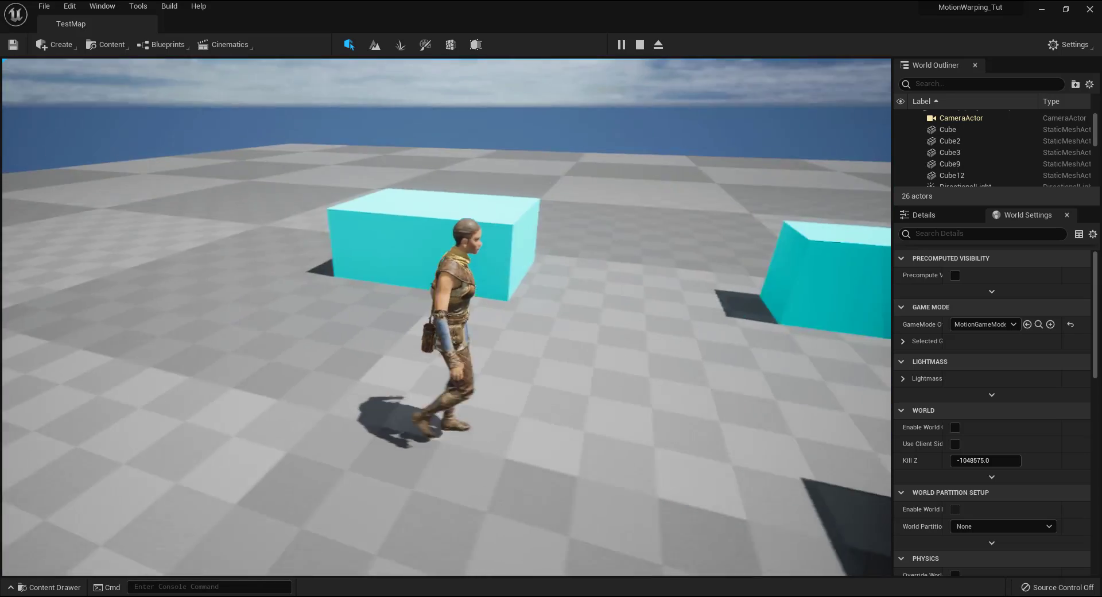
key(s)
key(w)
key(Escape)
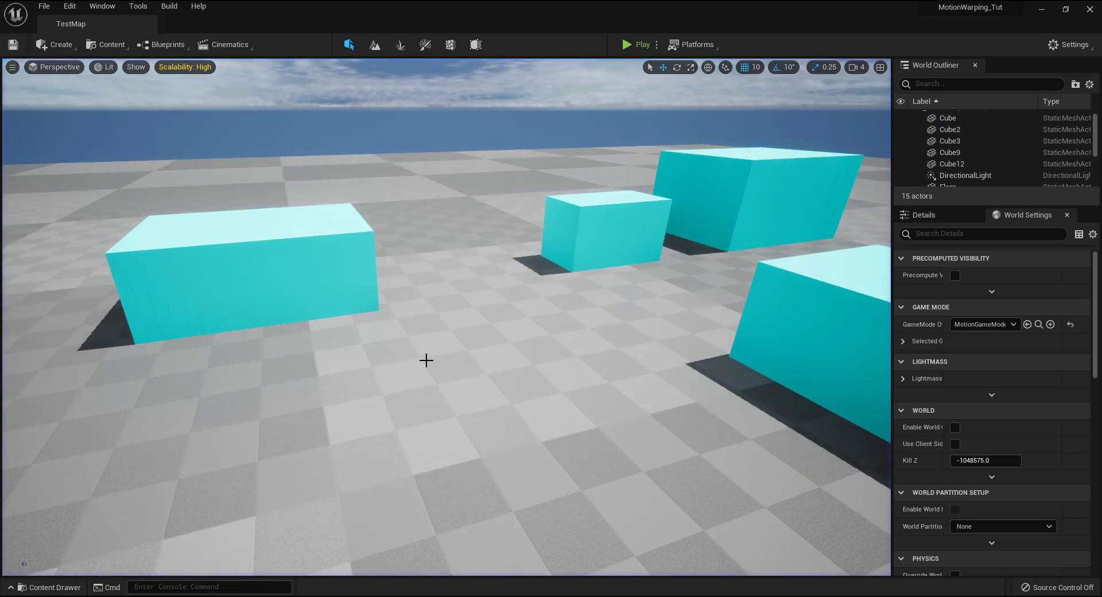
Step: Search the plugins for "motion" to check that Motion Warping is enabled, and close the plugin list
click(61, 7)
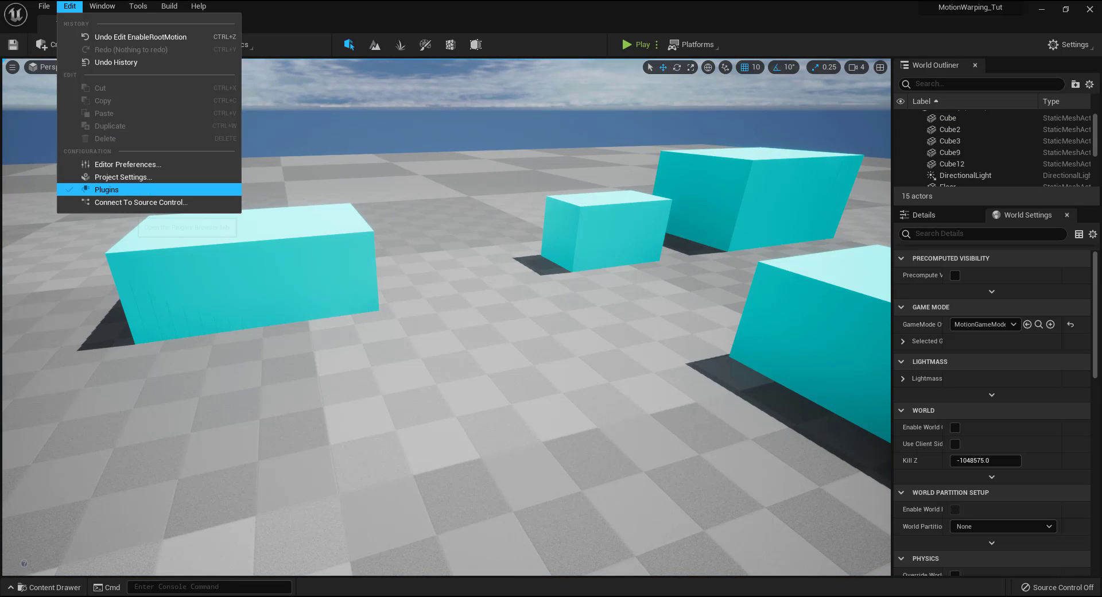
click(132, 191)
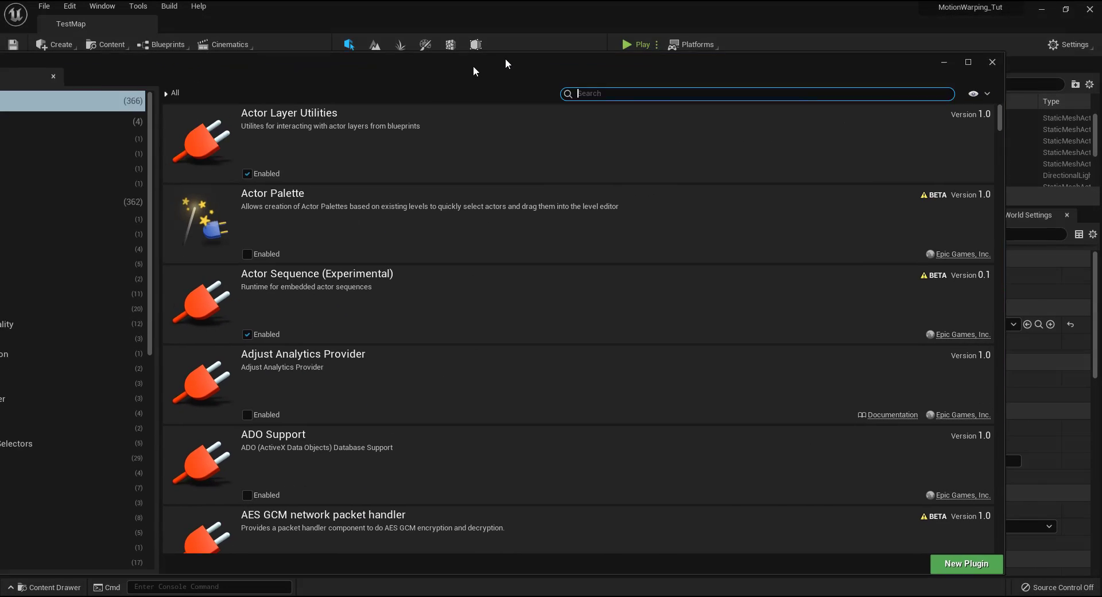
text(motion)
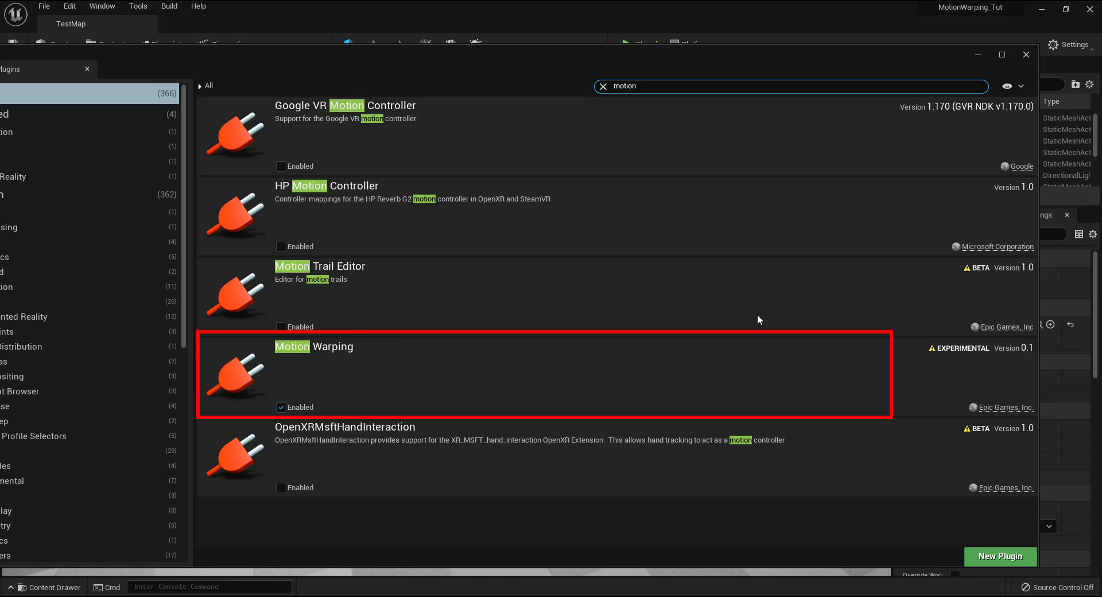
click(1025, 55)
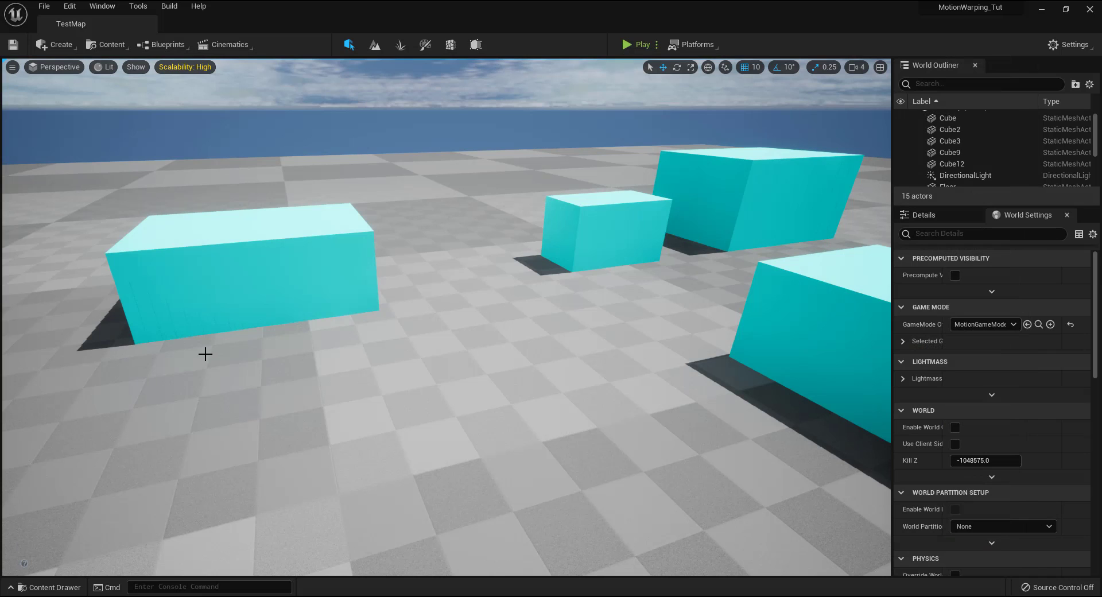
Step: Open the EchoAnimBP animation blueprint from the MotionWarpingTest folder and examine the Locomotion state machine in its AnimGraph
click(63, 588)
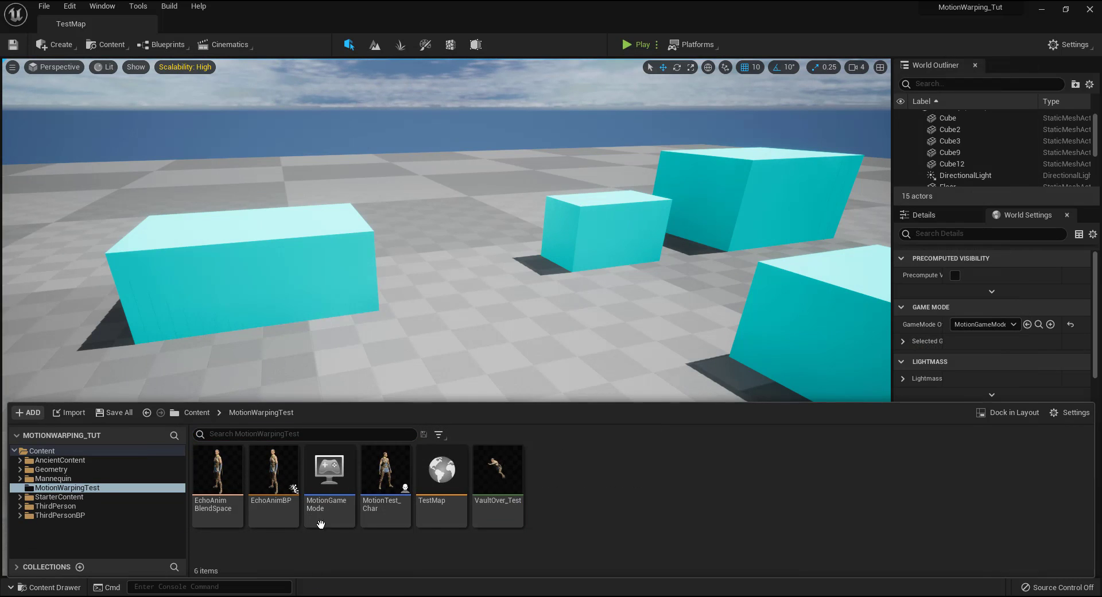
double_click(281, 494)
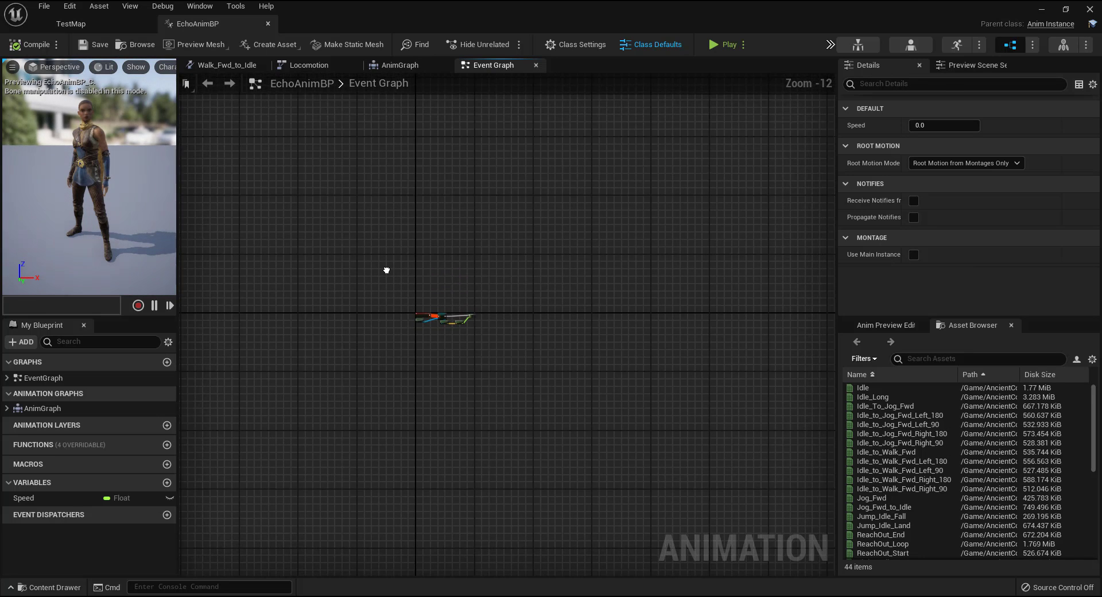
click(395, 70)
drag(408, 413, 492, 402)
Step: Open the VaultOver_Test animation from the MotionWarpingTest folder, collapse its notify tracks and enlarge the preview area
click(85, 29)
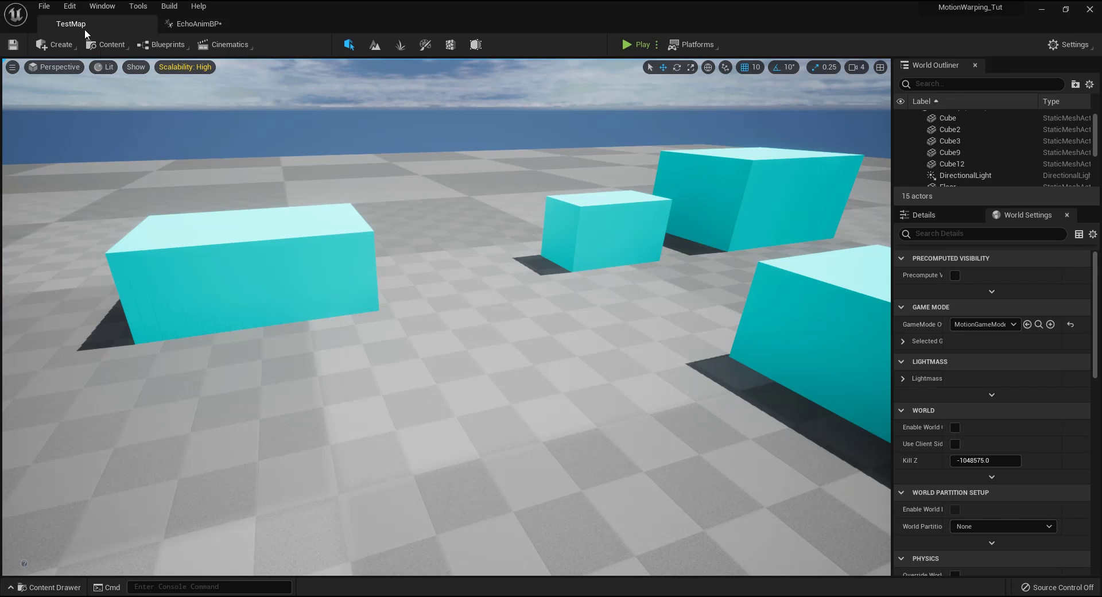
click(48, 591)
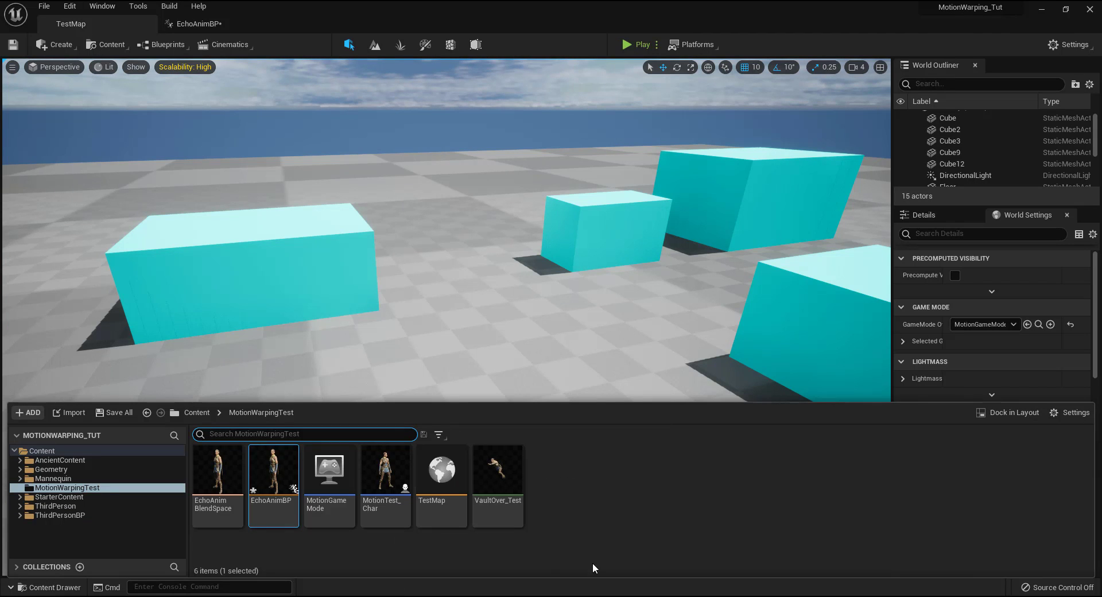
double_click(510, 475)
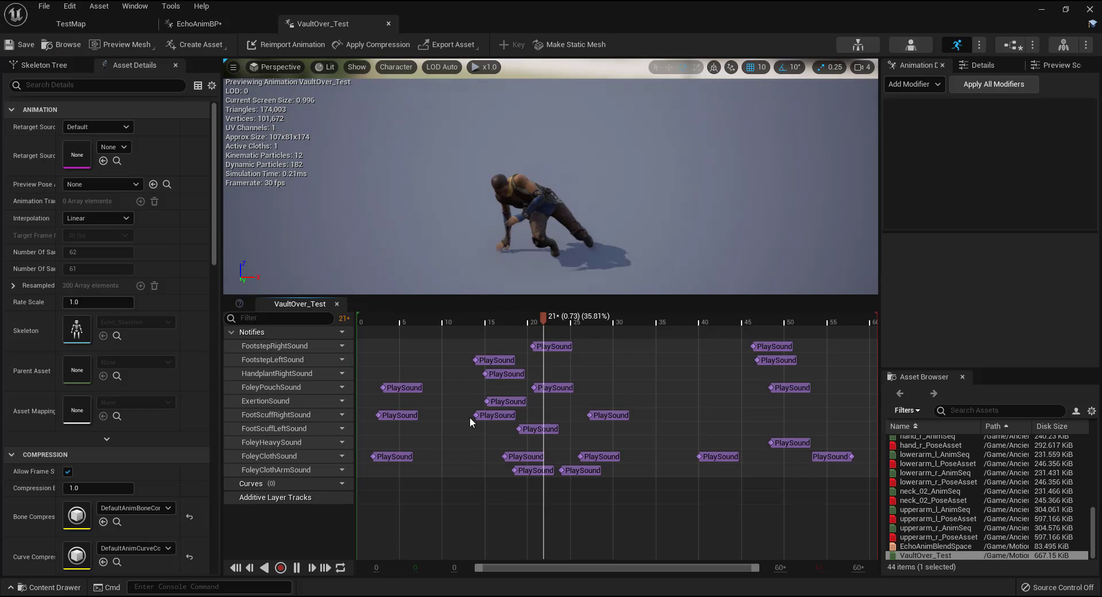
click(231, 331)
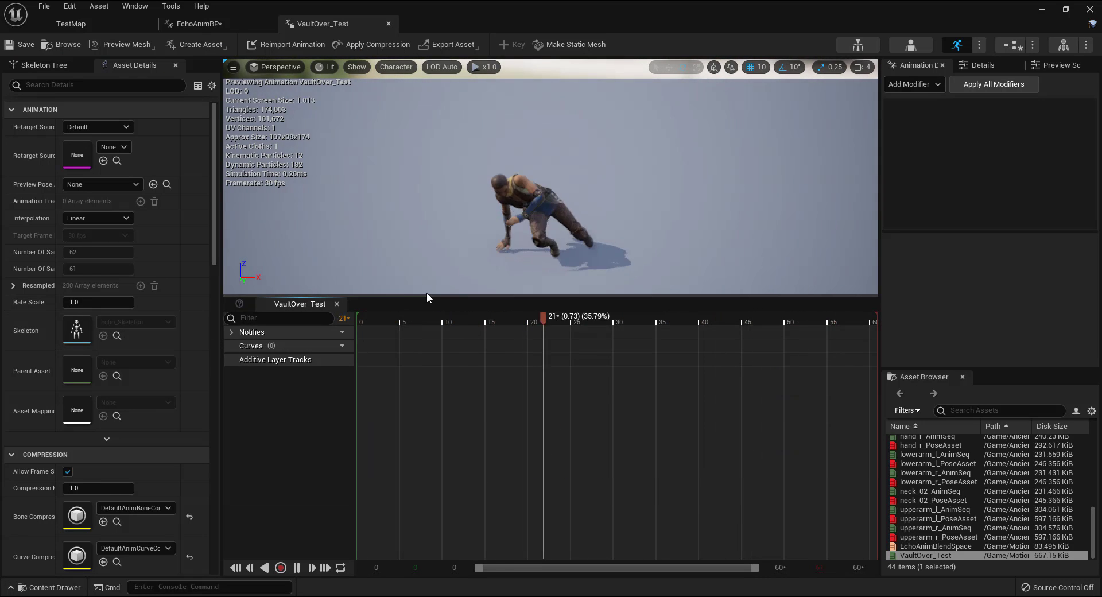
drag(415, 298, 423, 380)
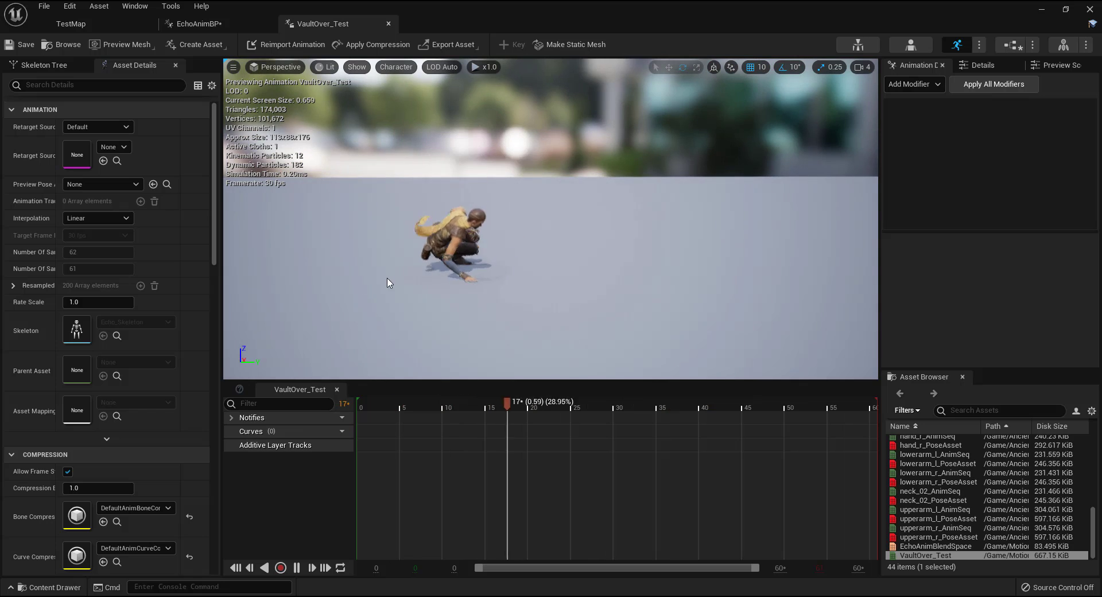
Step: Turn off EnableRootMotion in the root motion settings of VaultOver_Test
scroll(82, 433, down, 4)
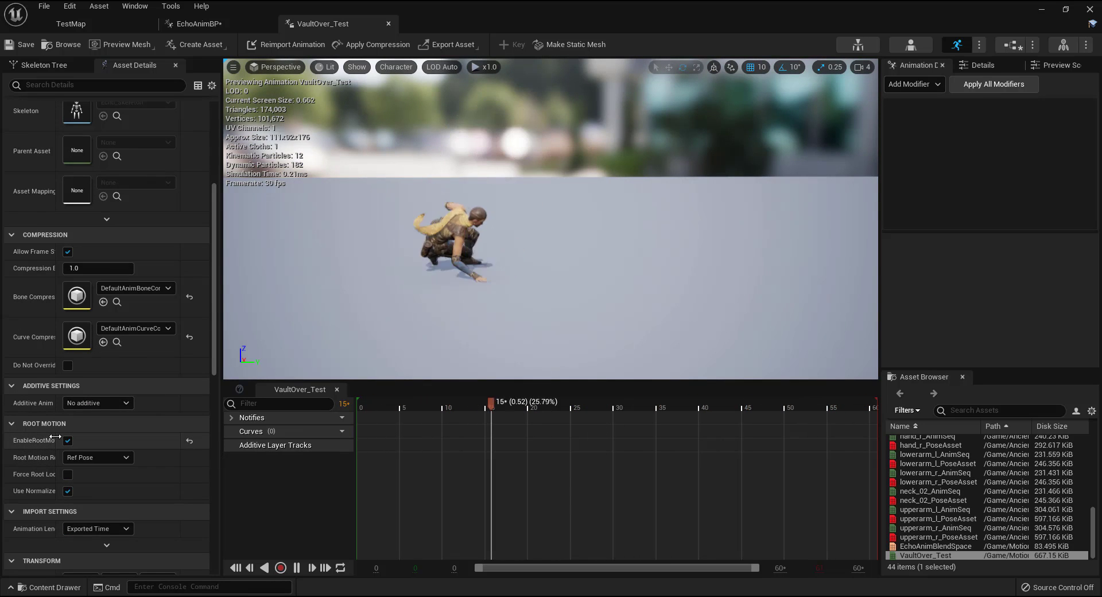
drag(57, 440, 80, 445)
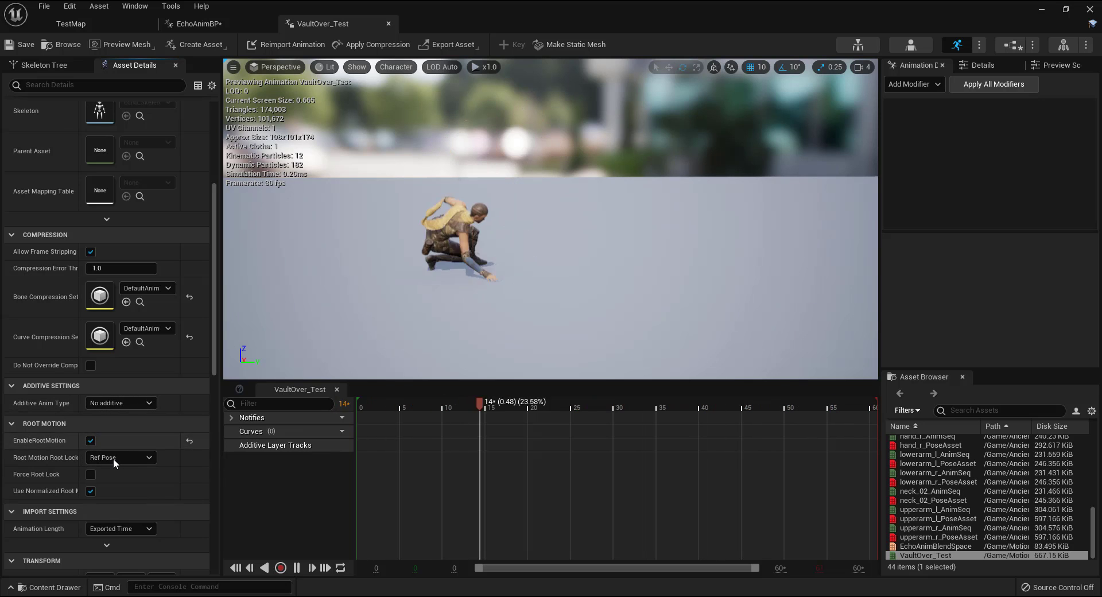
click(91, 441)
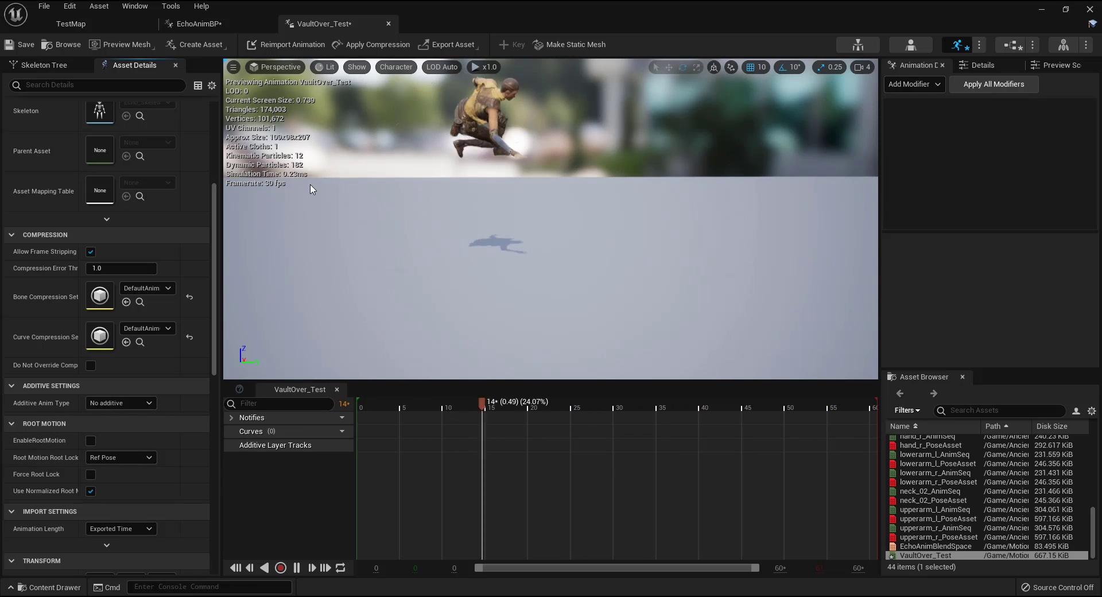
Step: Select the root bone in the skeleton and scrub through the timeline to examine its movement in the animation
click(44, 64)
click(31, 113)
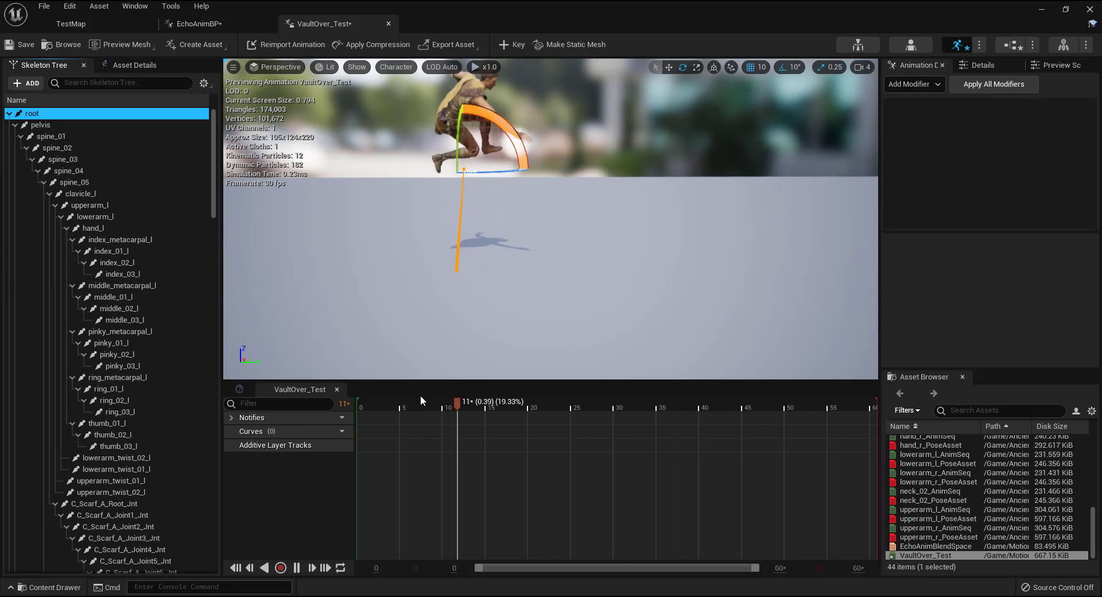
click(378, 405)
drag(360, 405, 384, 423)
Step: Turn EnableRootMotion back on for VaultOver_Test, save the animation and close it
click(114, 69)
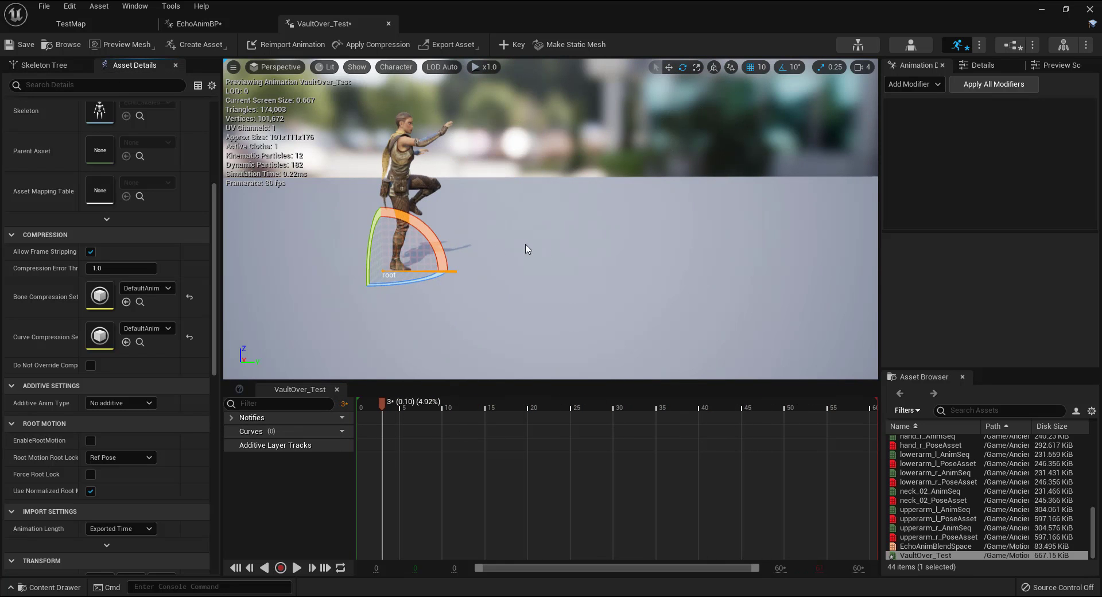
click(90, 441)
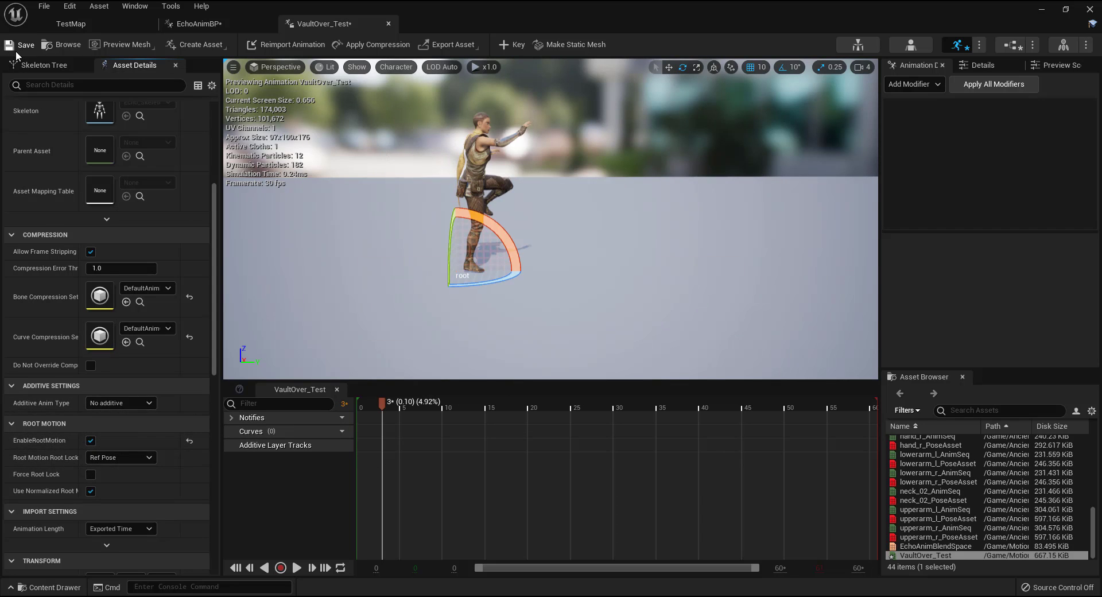
click(389, 24)
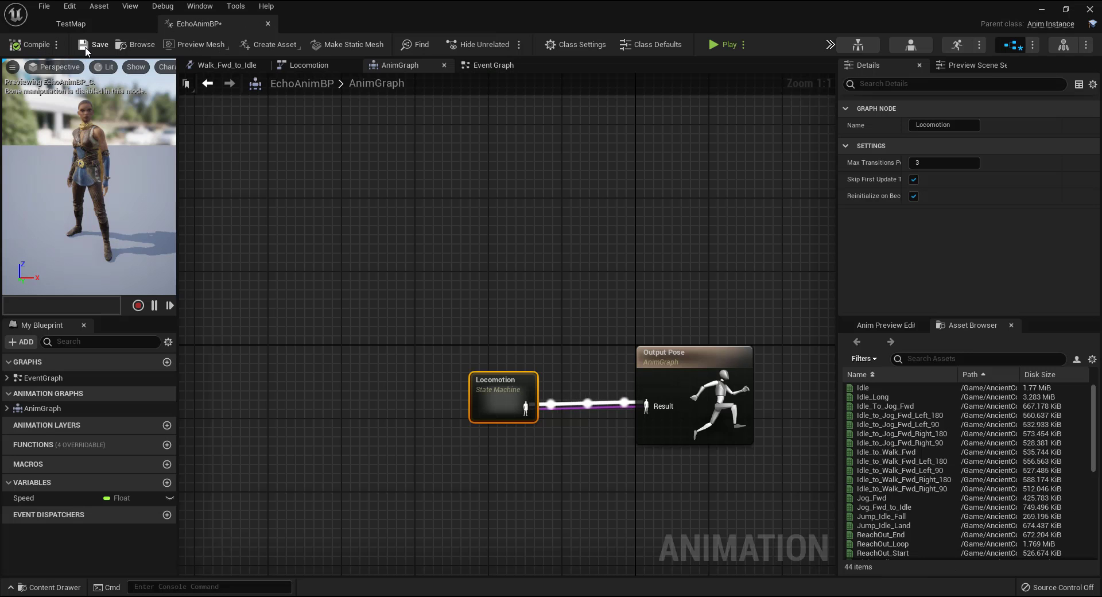
Step: Create an AnimMontage from the VaultOver_Test animation in the MotionWarpingTest folder, keeping the suggested name
click(94, 24)
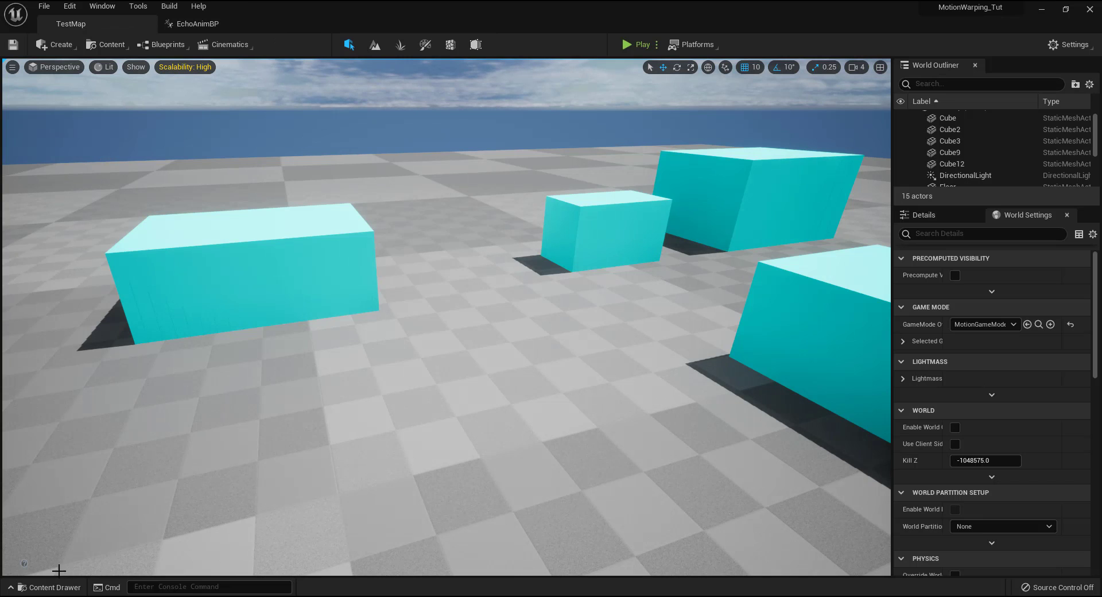
click(51, 586)
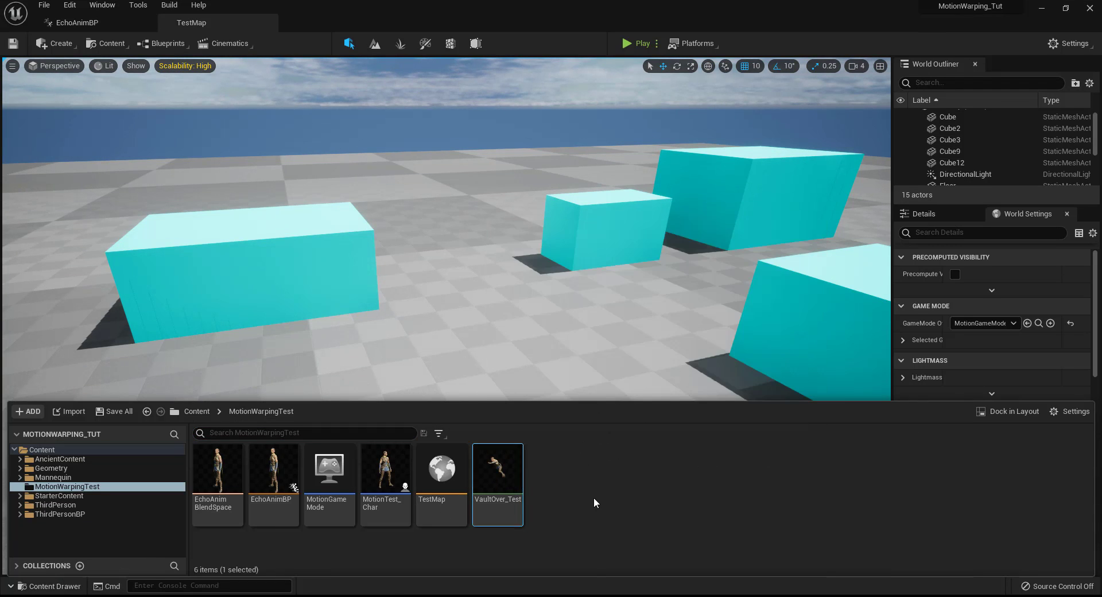
right_click(503, 476)
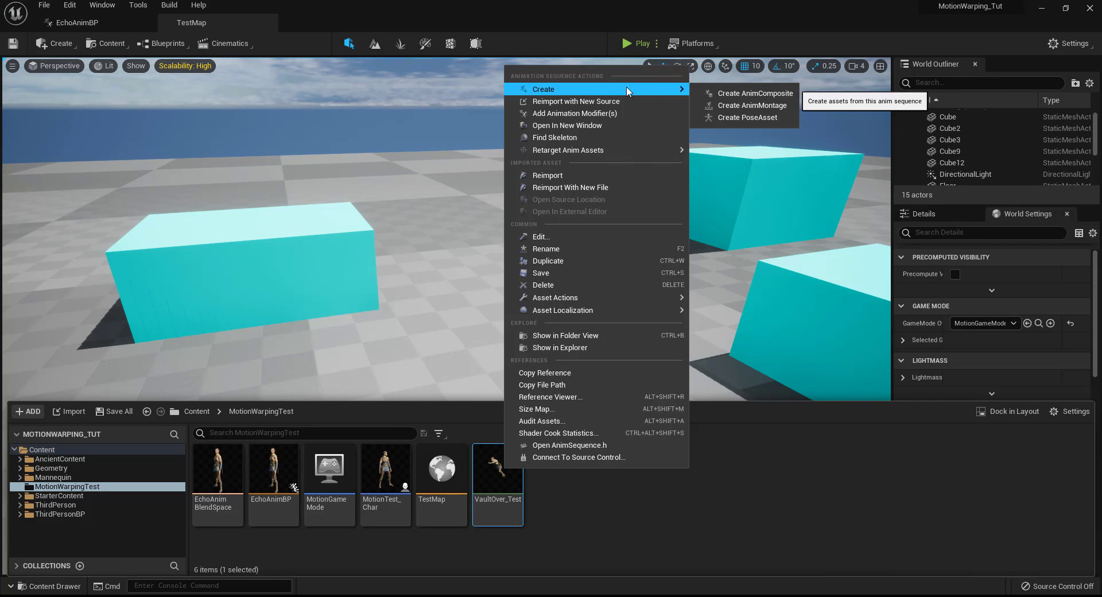
click(761, 105)
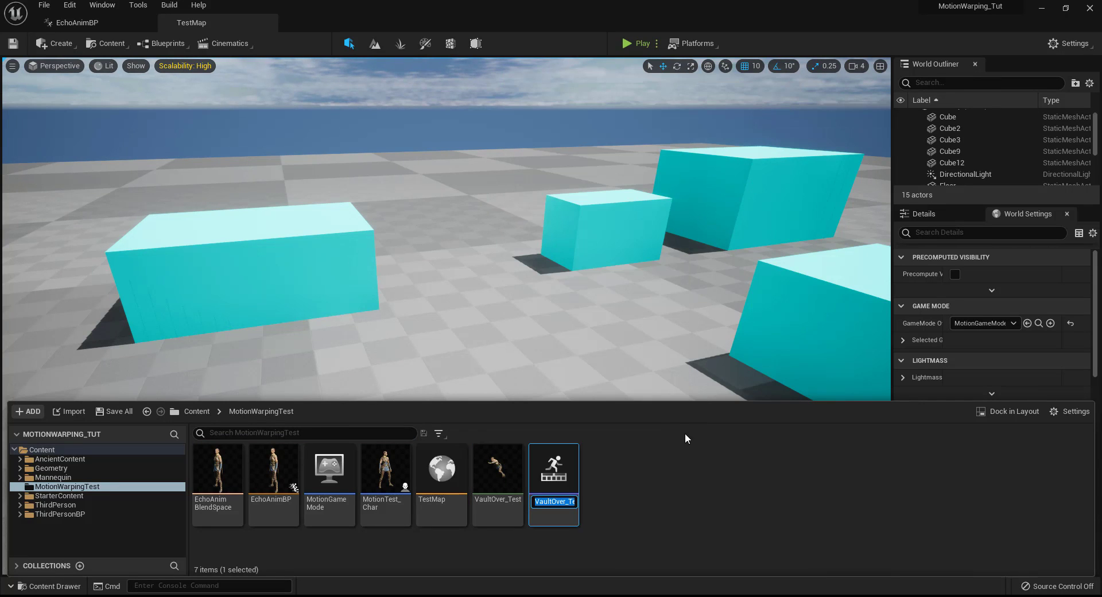
key(Return)
Step: Open VaultOver_Test_Montage for editing and place the TestMap tab first among the open editors
double_click(567, 492)
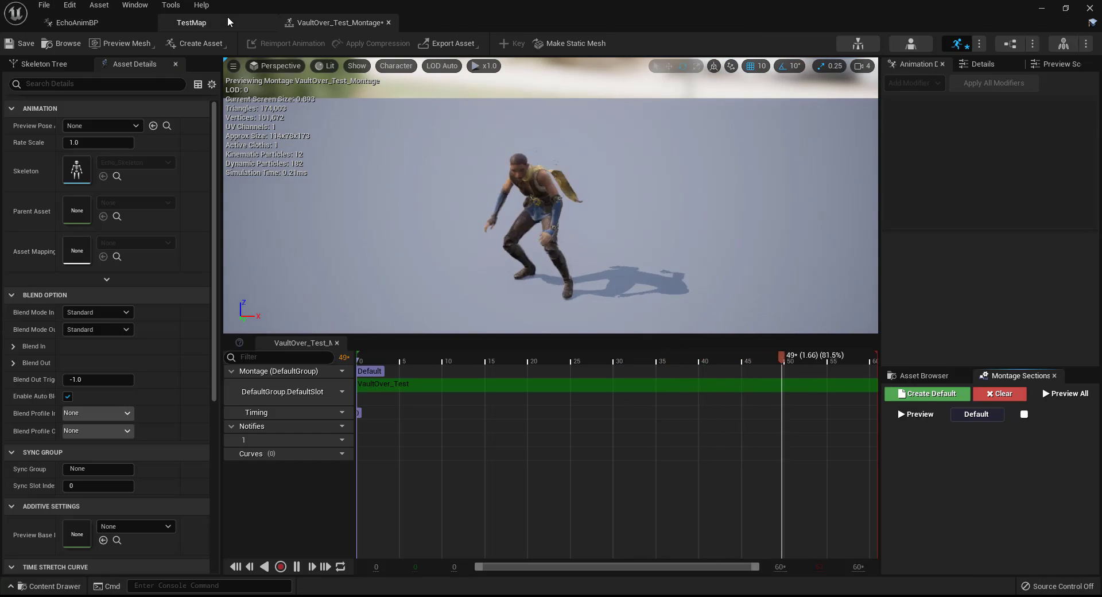
drag(227, 16, 115, 20)
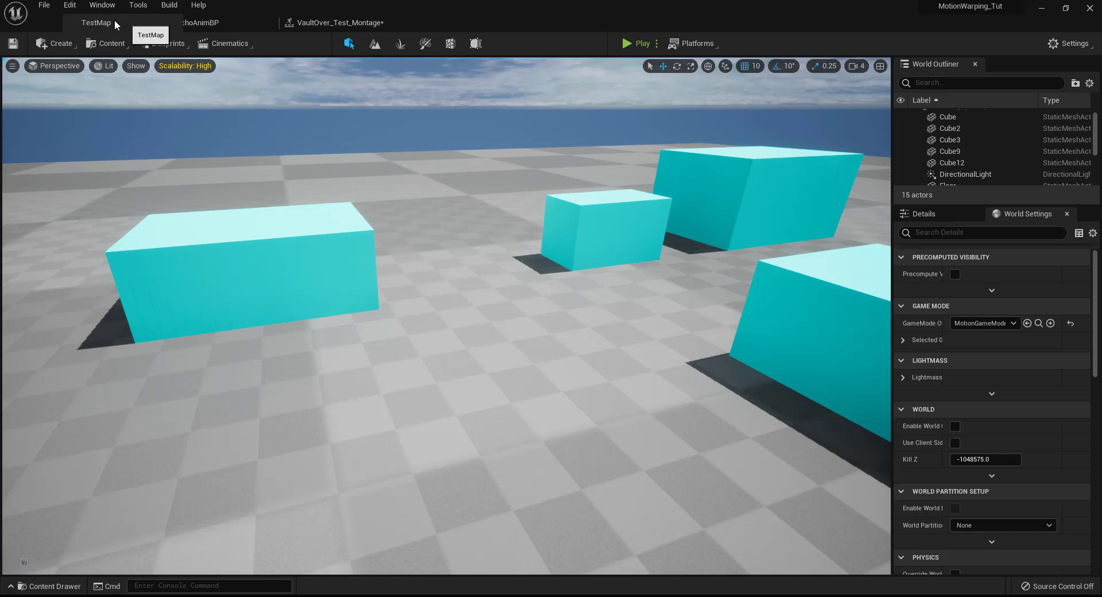
click(319, 21)
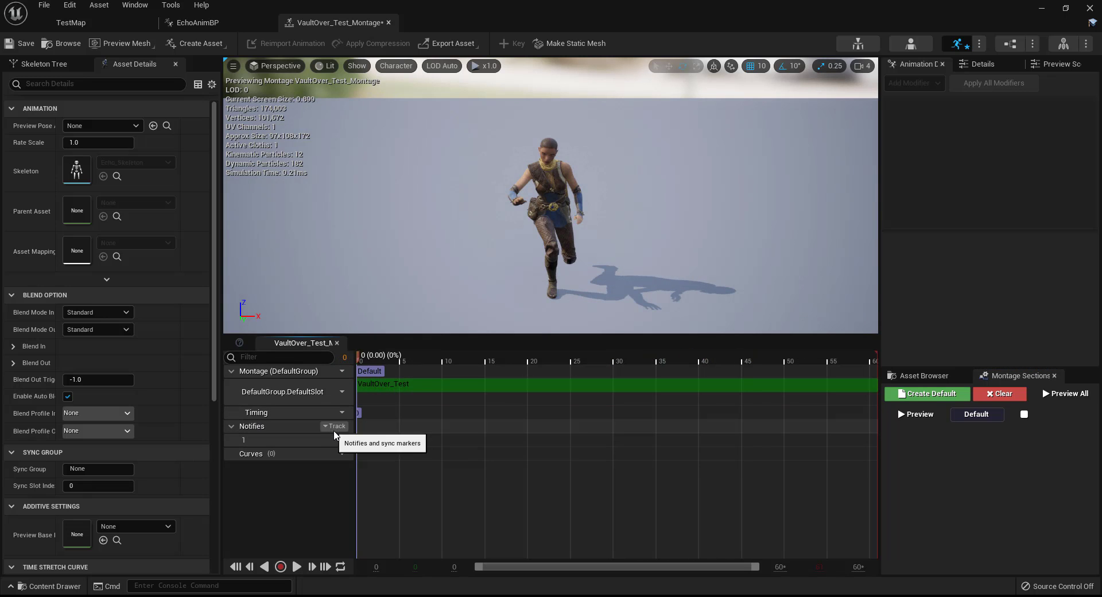
Step: Add a second notify track and place a Motion Warping notify state on track 1 from about frame 3 to 15
click(334, 426)
click(379, 459)
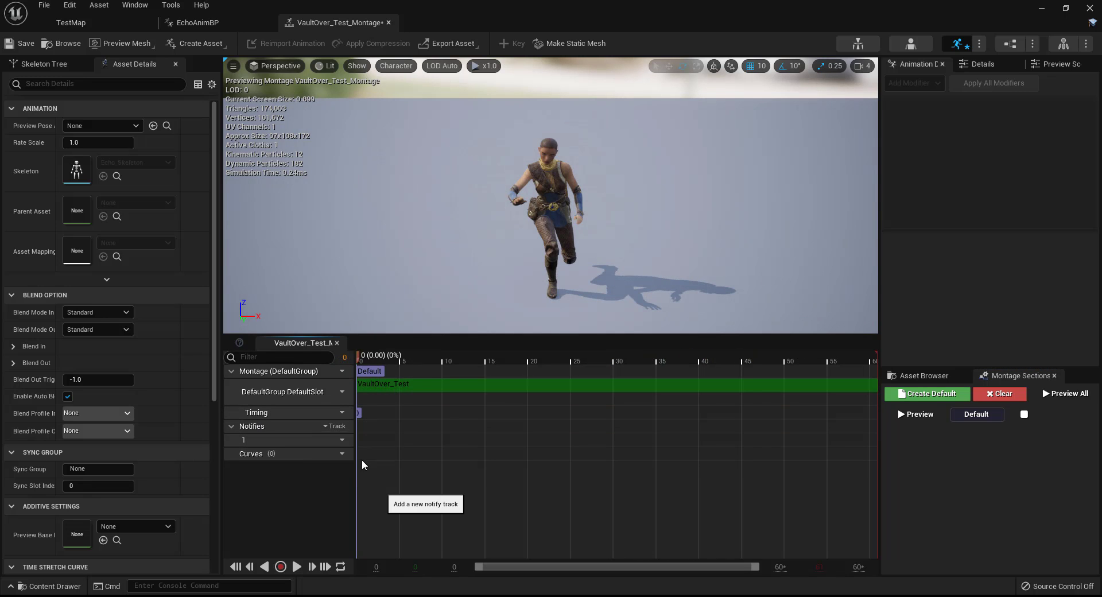
right_click(380, 437)
mouse_move(463, 476)
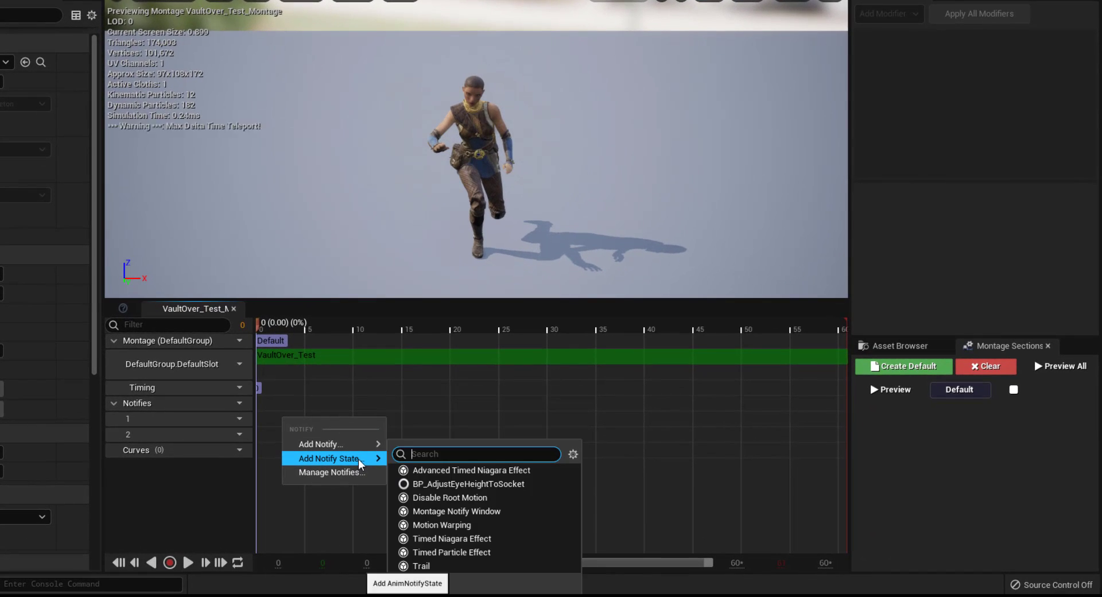
click(469, 528)
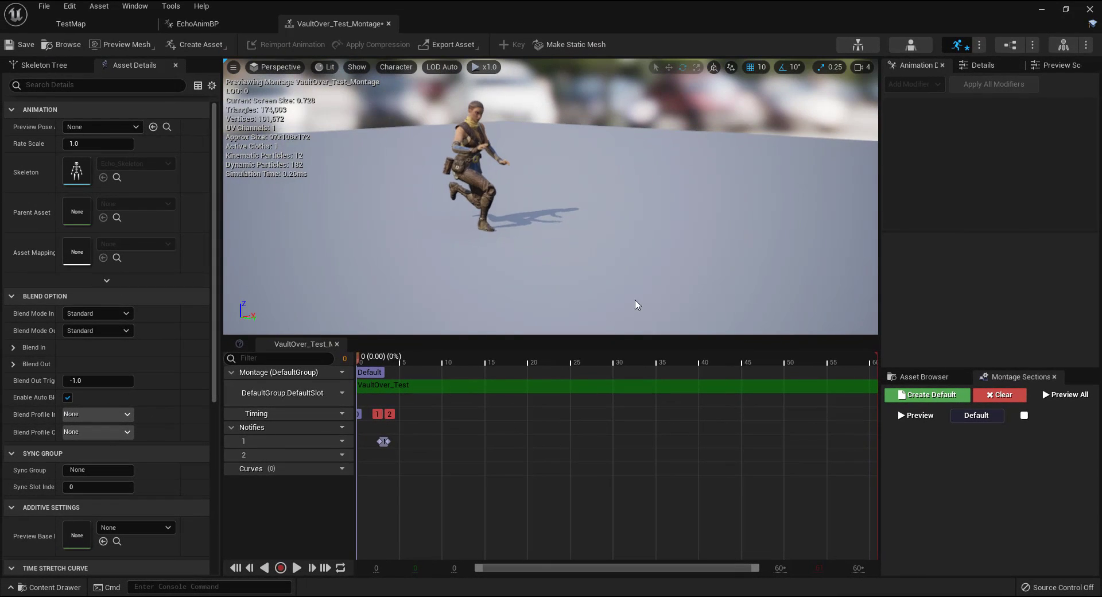
mouse_move(385, 442)
shift+mouse_down()
mouse_move(511, 441)
mouse_move(442, 467)
mouse_move(494, 467)
mouse_move(490, 479)
shift+mouse_up()
Step: Add a Motion Warping notify state on notify track 2, spanning about frame 22 to 35
drag(491, 360, 528, 387)
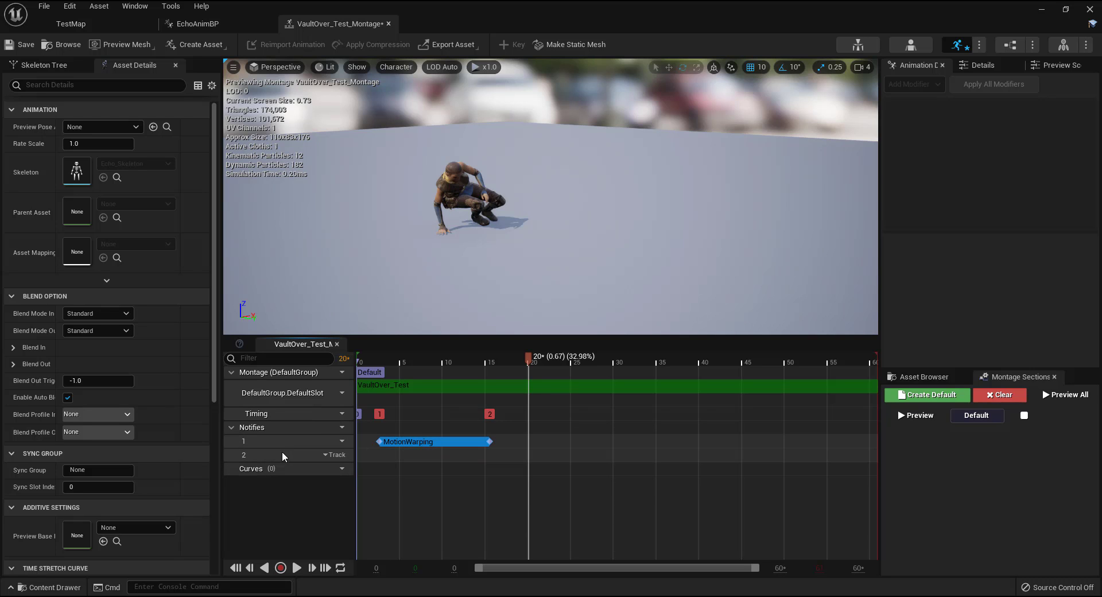
right_click(543, 455)
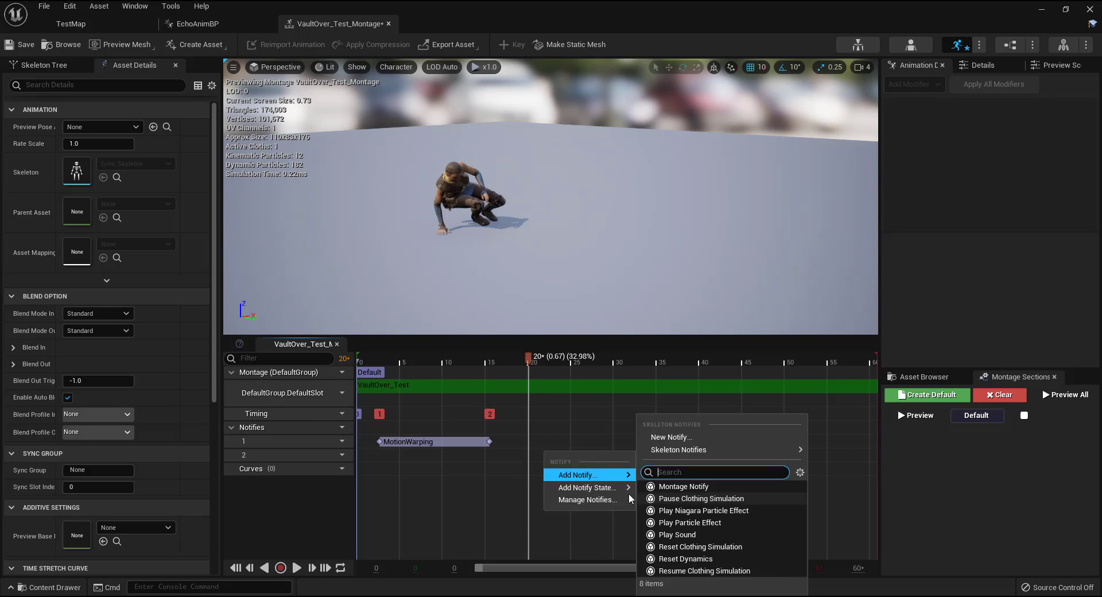
mouse_move(585, 487)
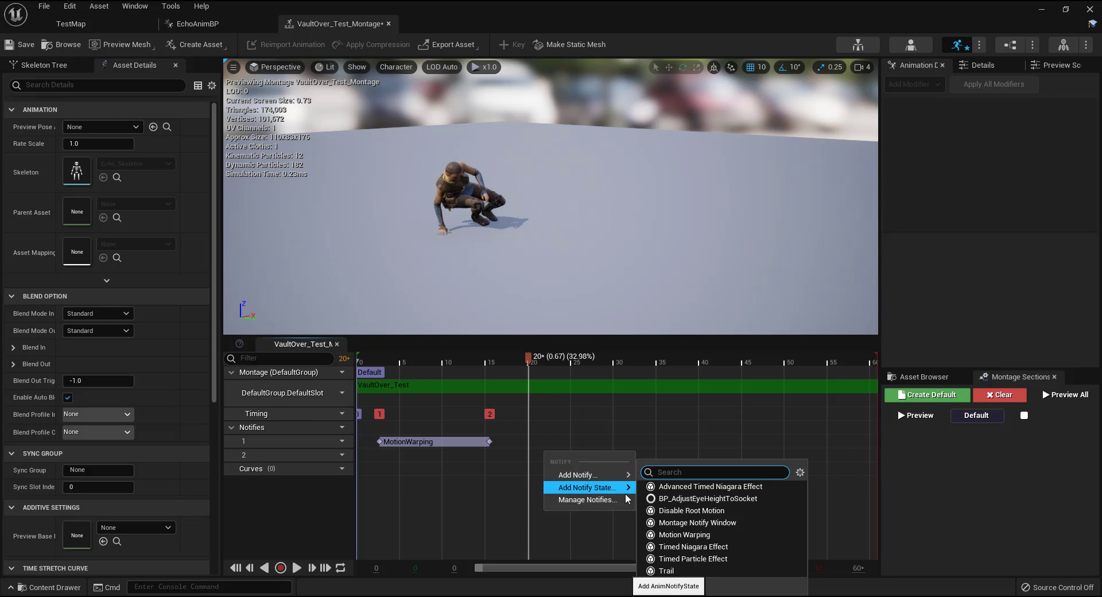
click(683, 534)
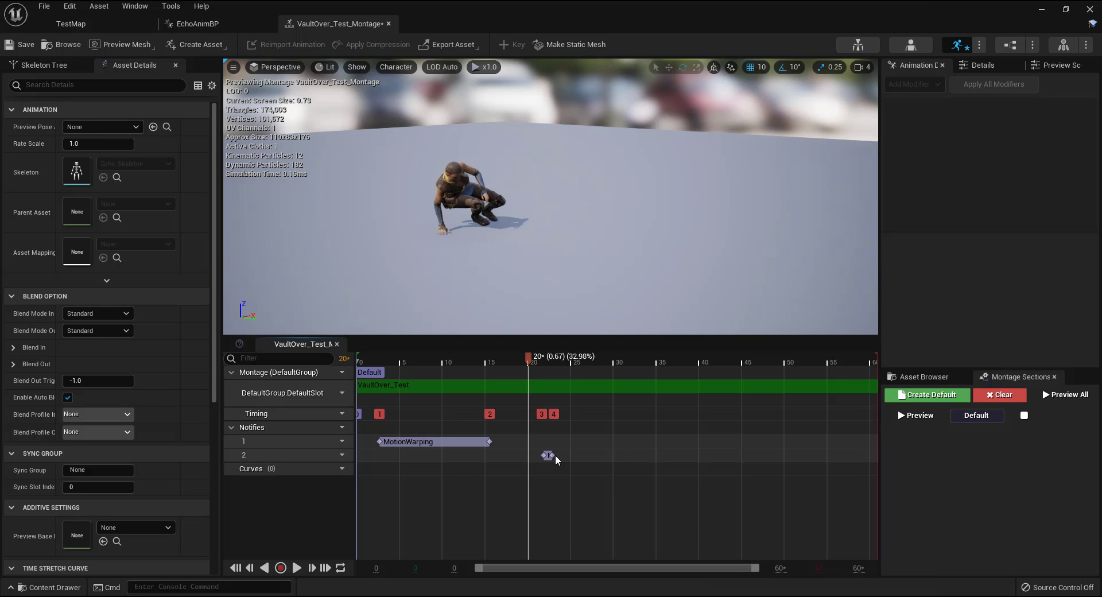
shift+drag(549, 455, 658, 457)
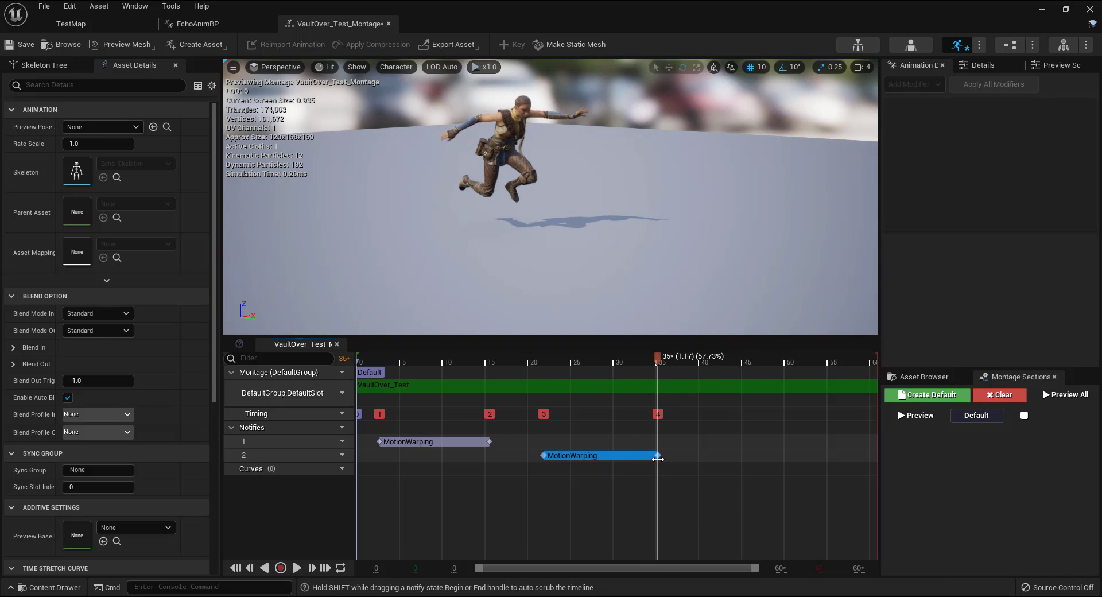
Step: Add another Motion Warping notify state on notify track 1, spanning about frame 41 to 56
click(708, 443)
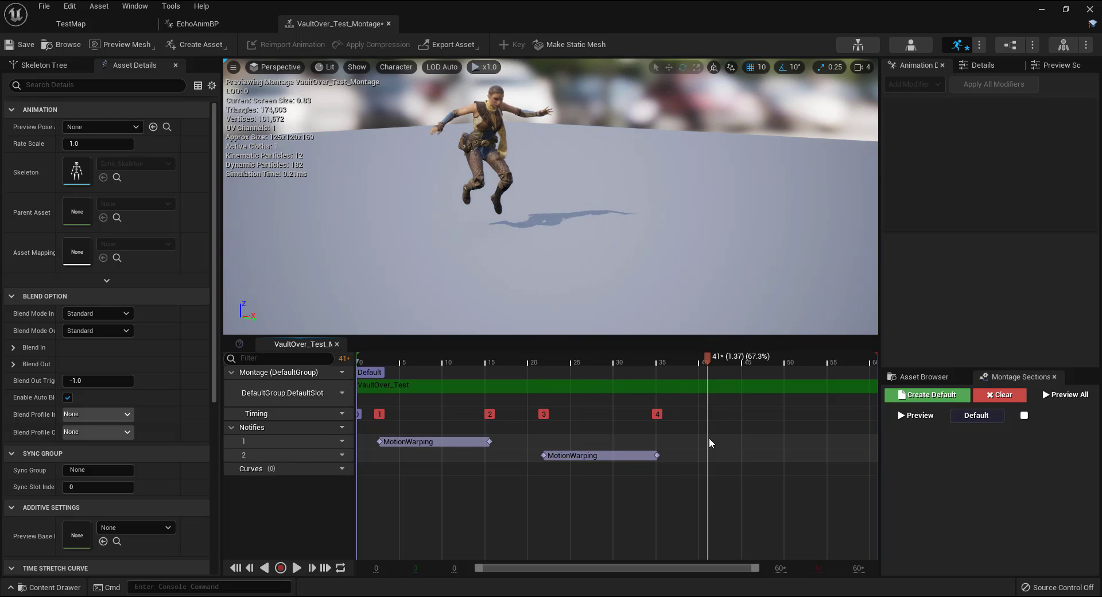
right_click(709, 442)
mouse_move(755, 467)
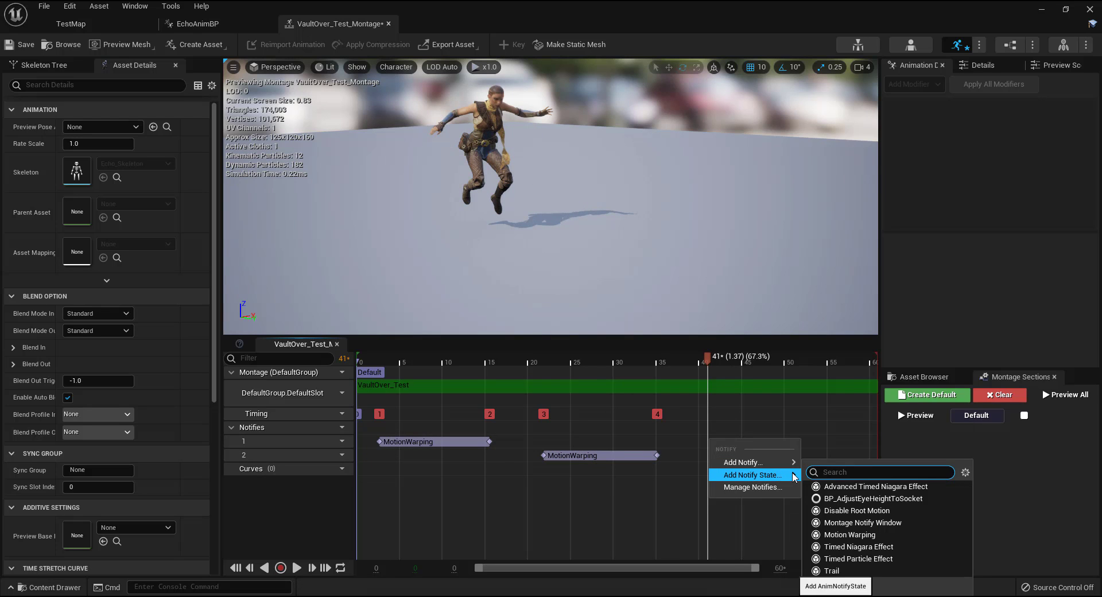
click(849, 533)
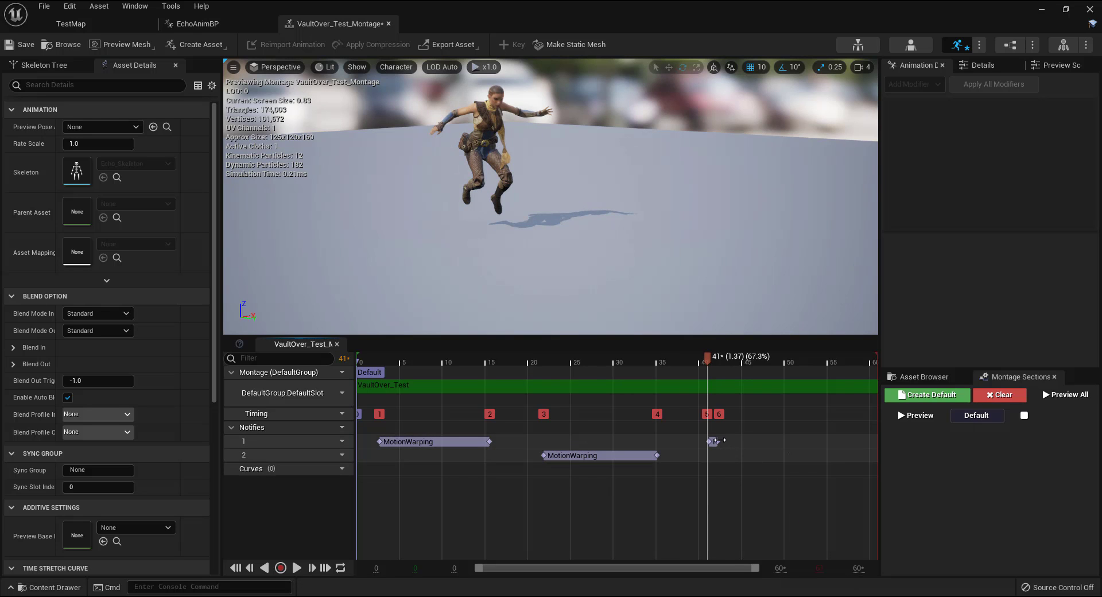
drag(719, 440, 837, 440)
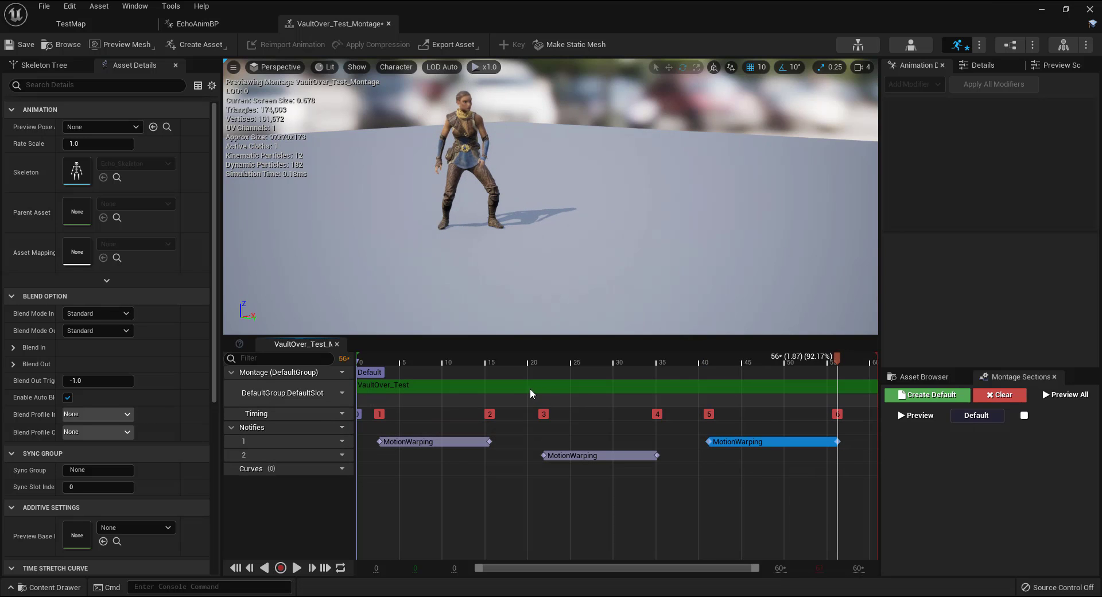
Step: Check the pose at frame 5 and shift the first Motion Warping window on track 1 to start at about frame 5
drag(402, 361, 403, 426)
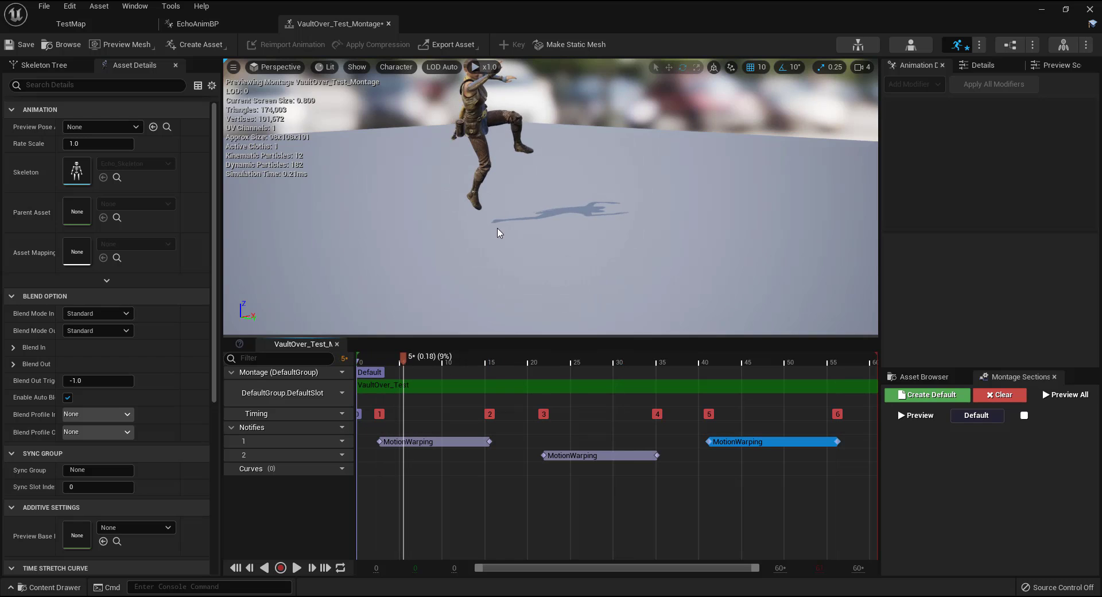
mouse_move(498, 233)
right_down()
mouse_move(521, 218)
mouse_move(492, 220)
right_up()
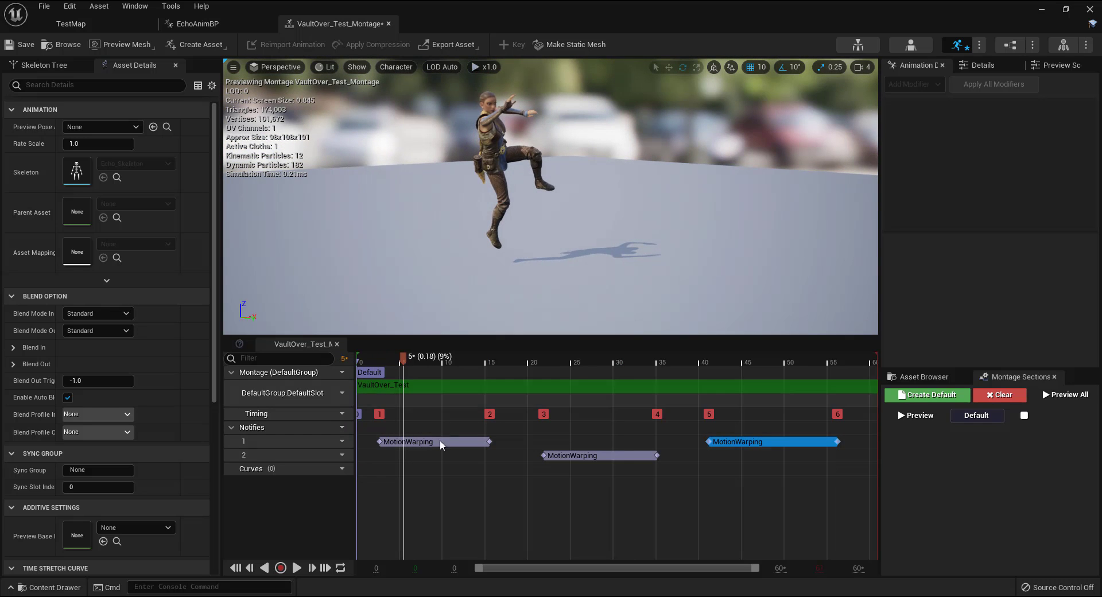
drag(441, 444, 459, 444)
Step: Delete the VaultOver_Test animation segment from the montage's DefaultSlot track
drag(403, 357, 388, 384)
click(403, 388)
key(Delete)
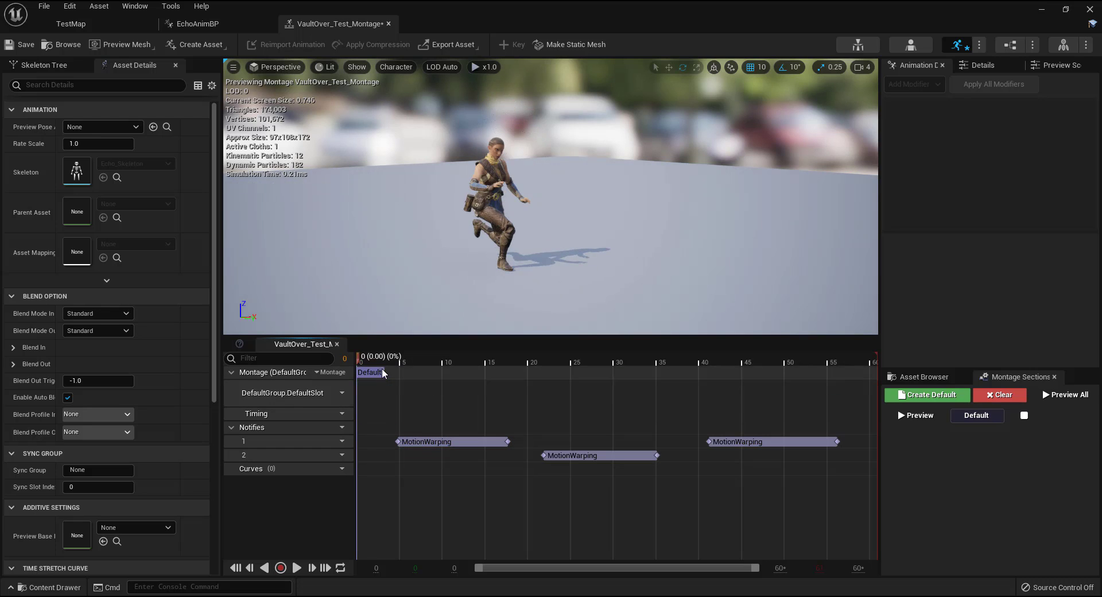